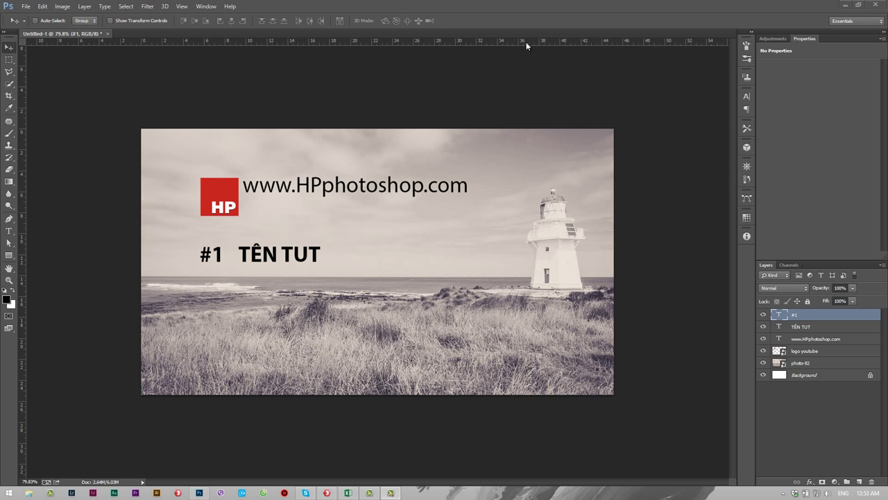
click(62, 7)
mouse_move(83, 160)
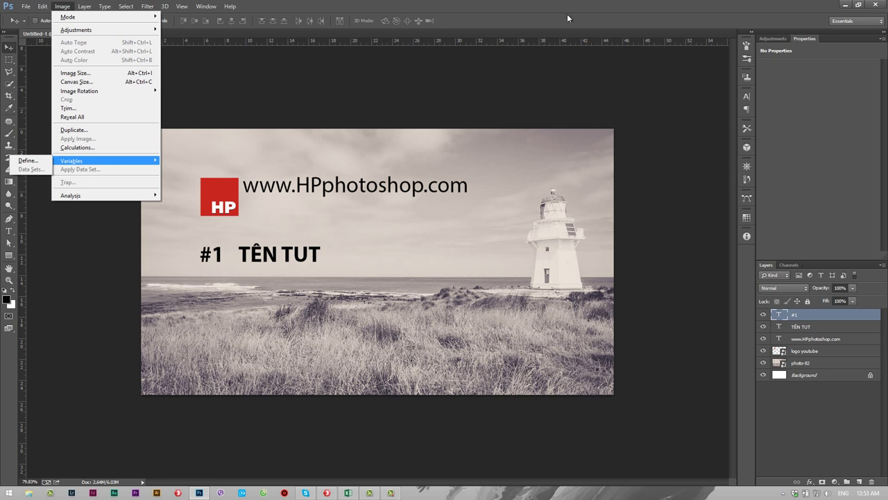
click(344, 273)
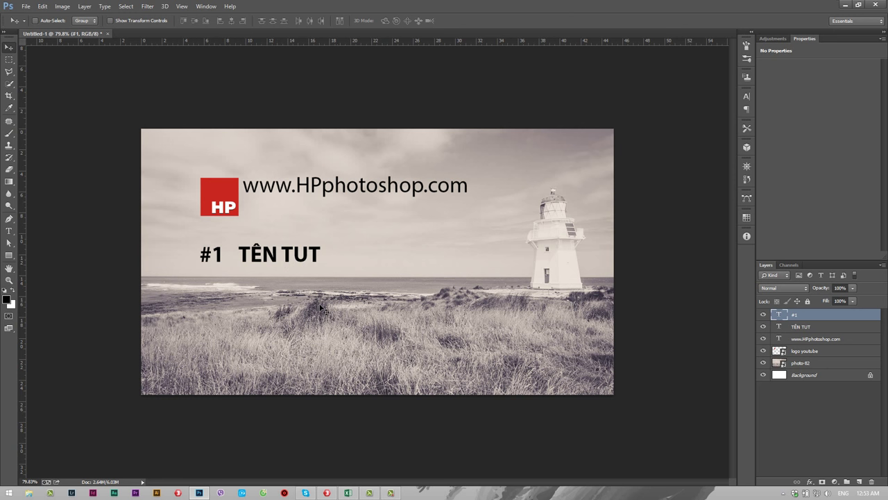
Bring the Excel workbook with eighteen tutorial titles under tentut to the front.
click(349, 492)
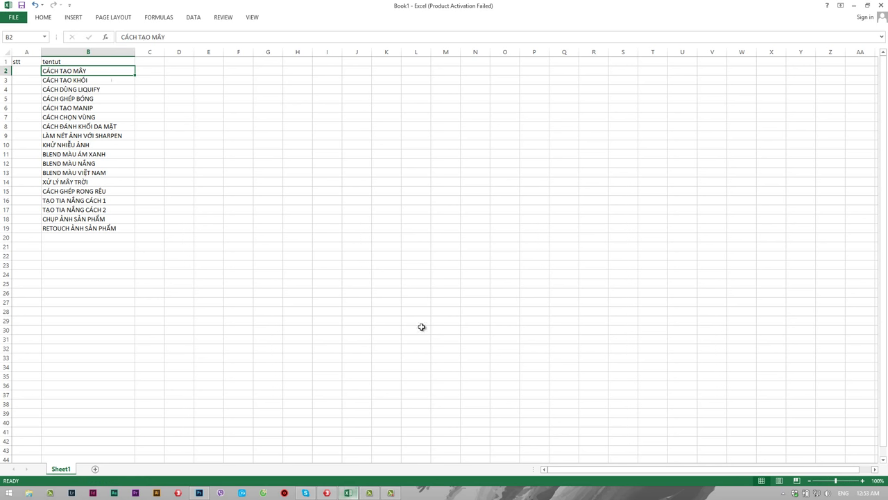
click(853, 5)
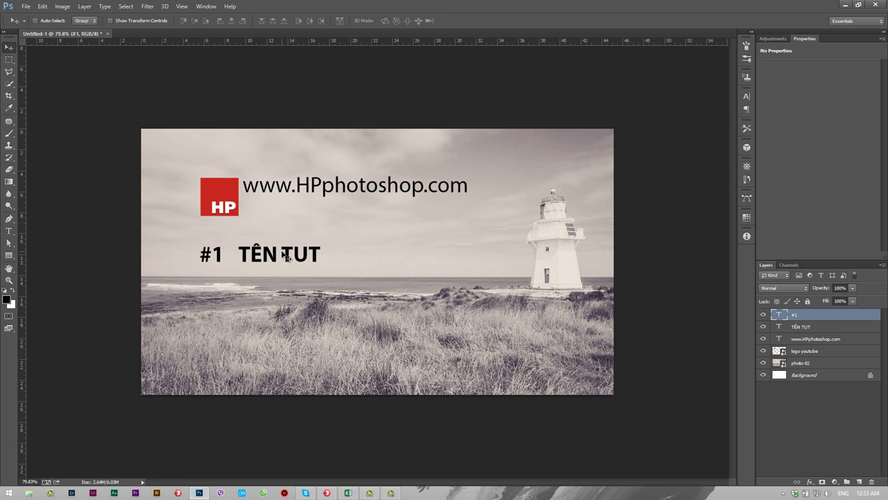
click(348, 493)
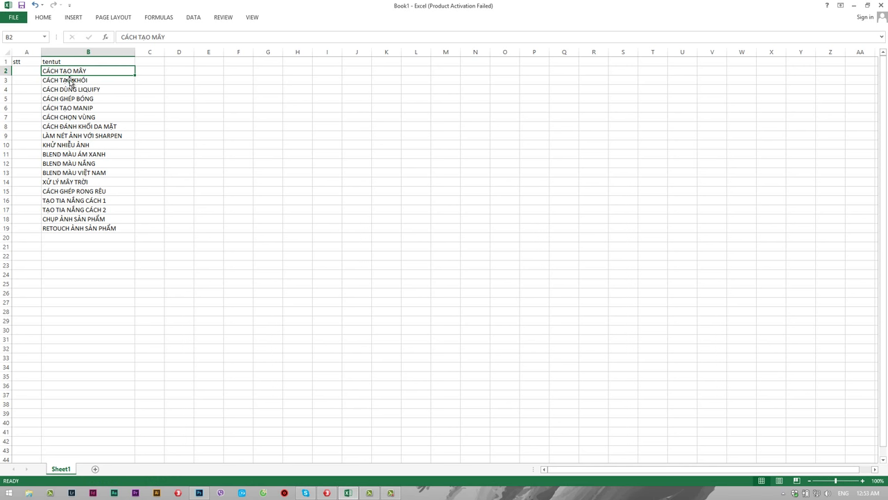
Number the tutorials #1 through #18 down column A (A2:A19) with the fill handle.
click(32, 71)
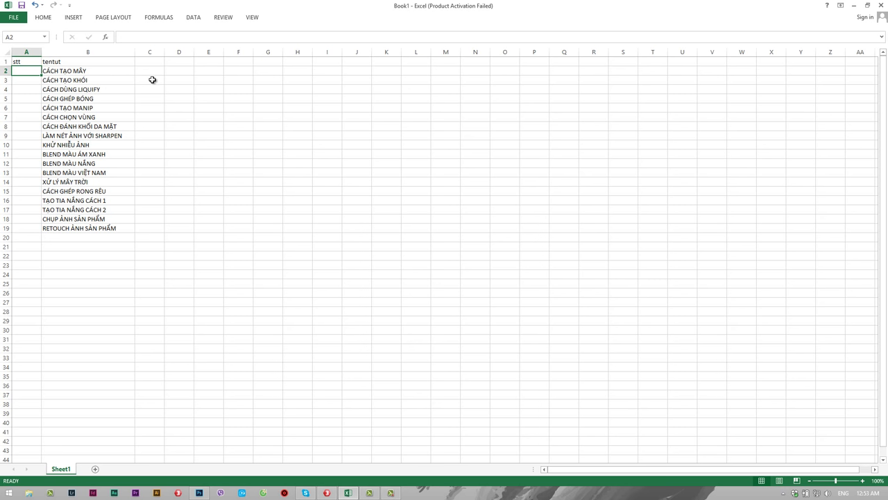
text(#)
text(1)
click(32, 80)
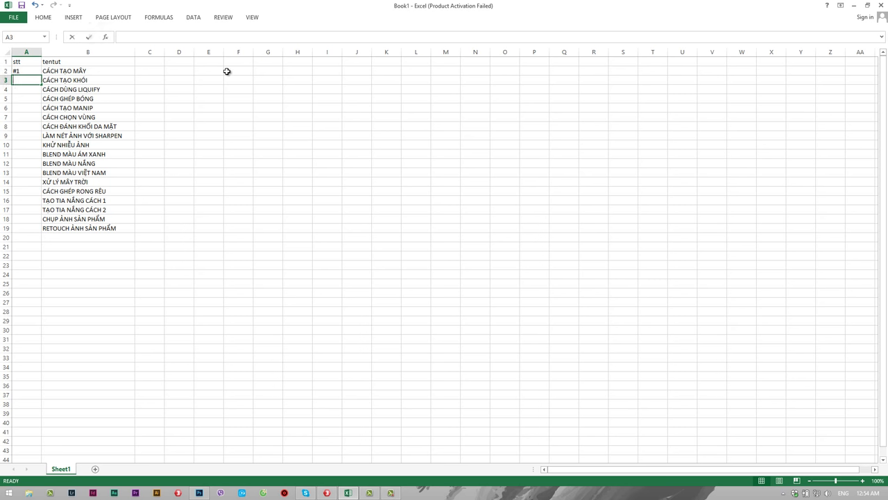
text(#2)
mouse_move(24, 71)
mouse_down()
mouse_move(43, 161)
mouse_move(40, 233)
mouse_up()
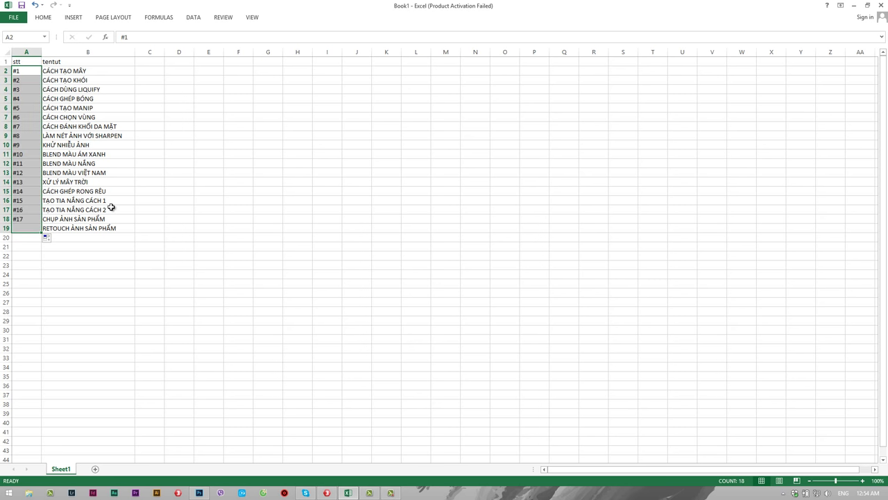
click(173, 220)
click(101, 228)
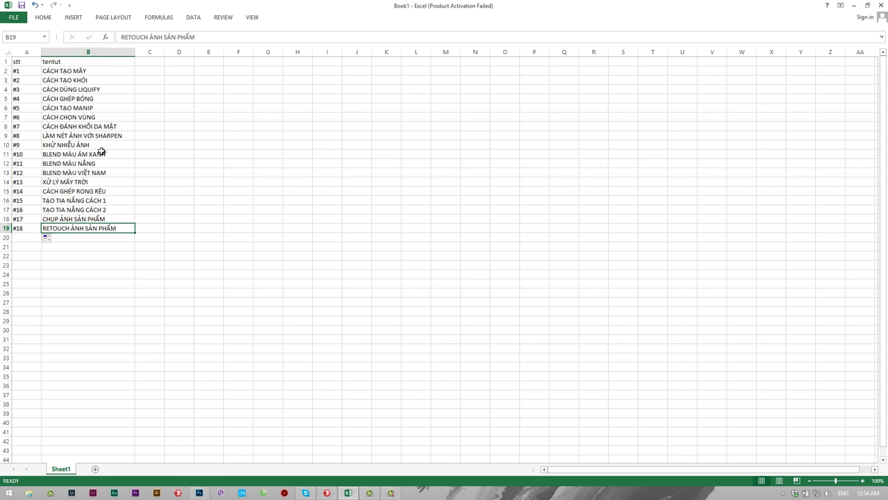
click(76, 71)
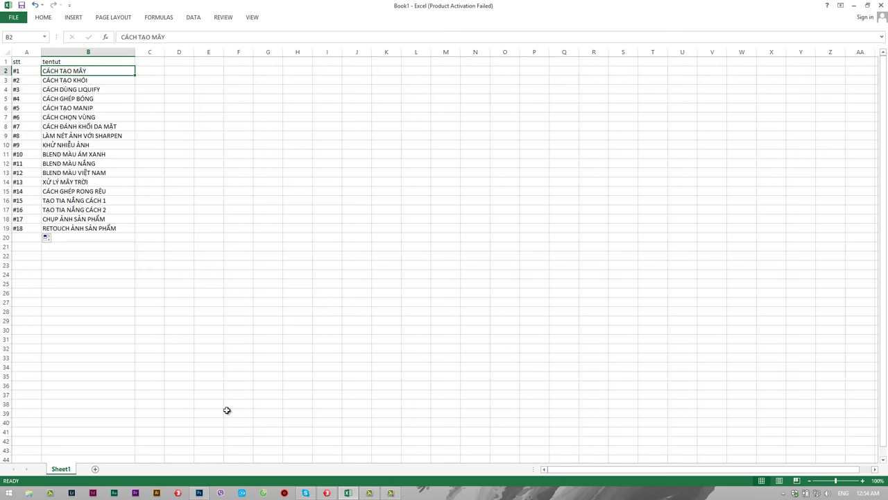
click(199, 493)
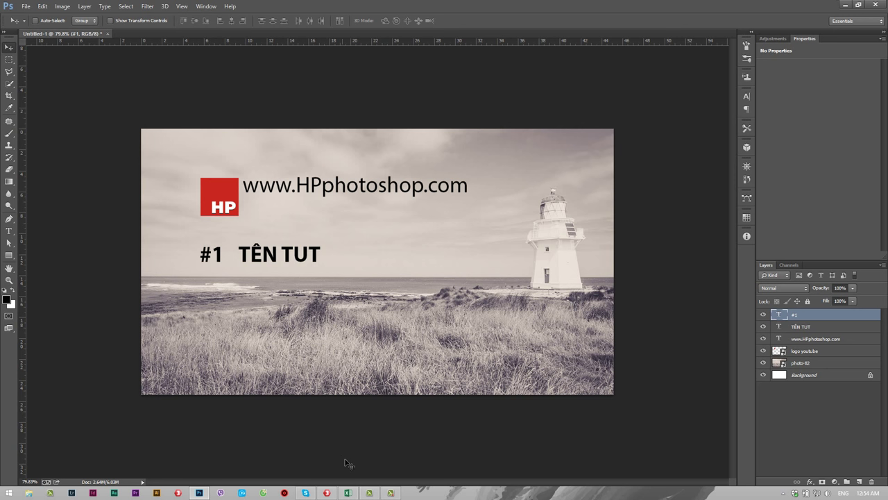
mouse_move(348, 493)
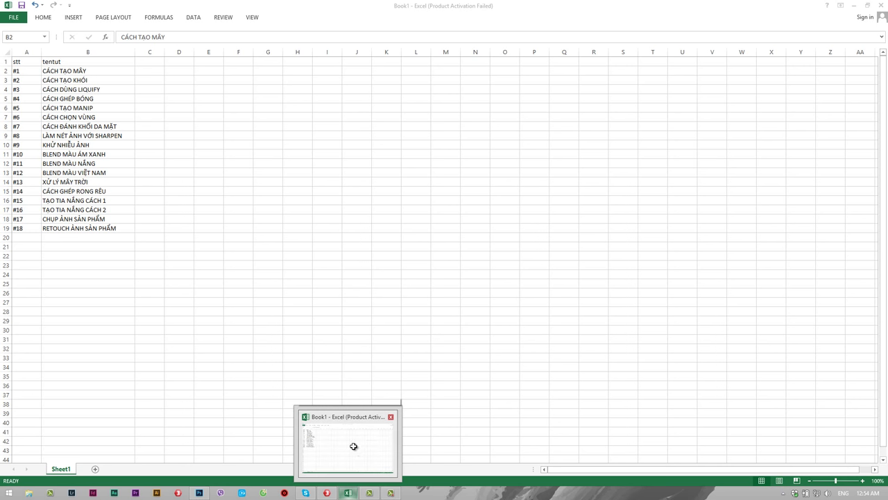
Return to Excel and select the last title, 'RETOUCH ẢNH SẢN PHẨM', in B19.
click(353, 446)
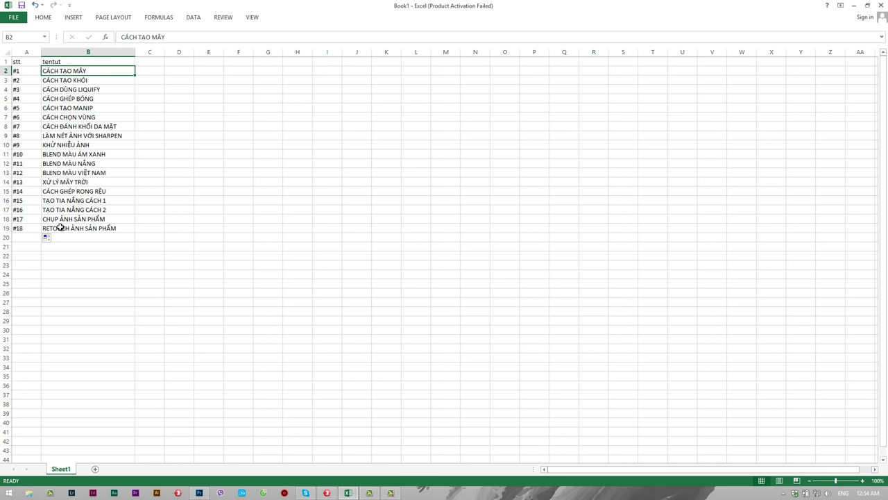
click(76, 228)
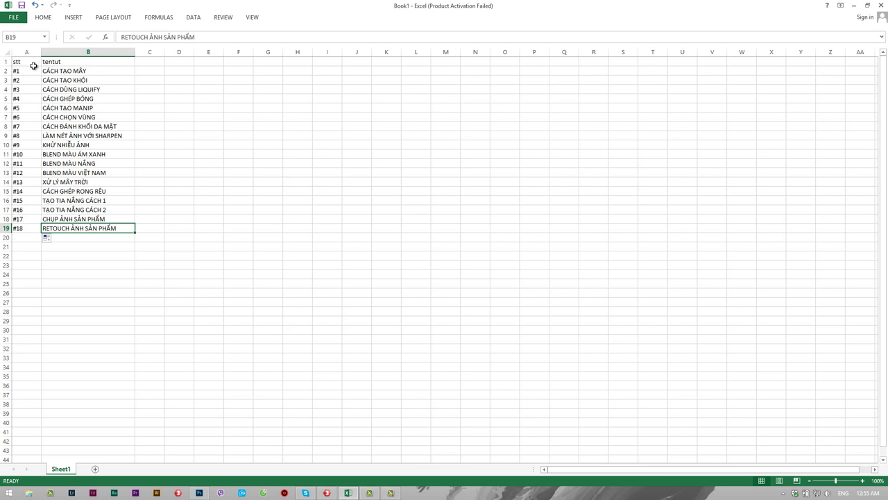
click(55, 71)
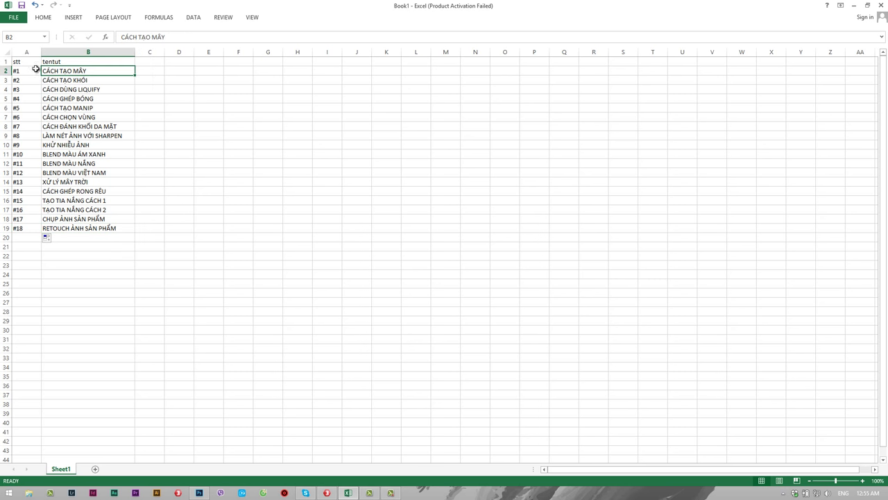
click(27, 61)
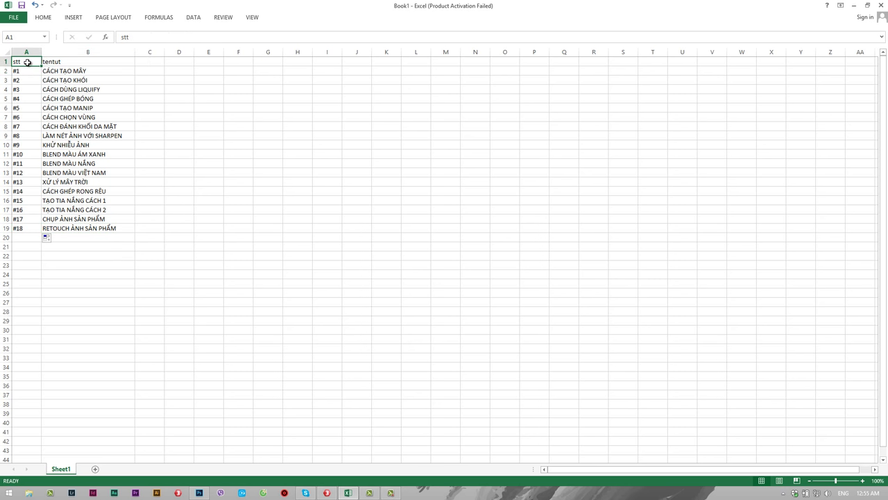
click(59, 62)
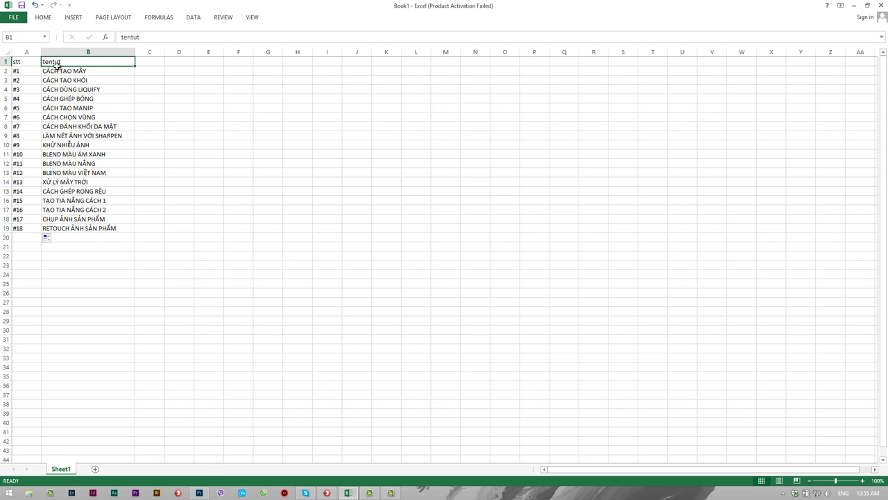
key(Down)
key(Down)
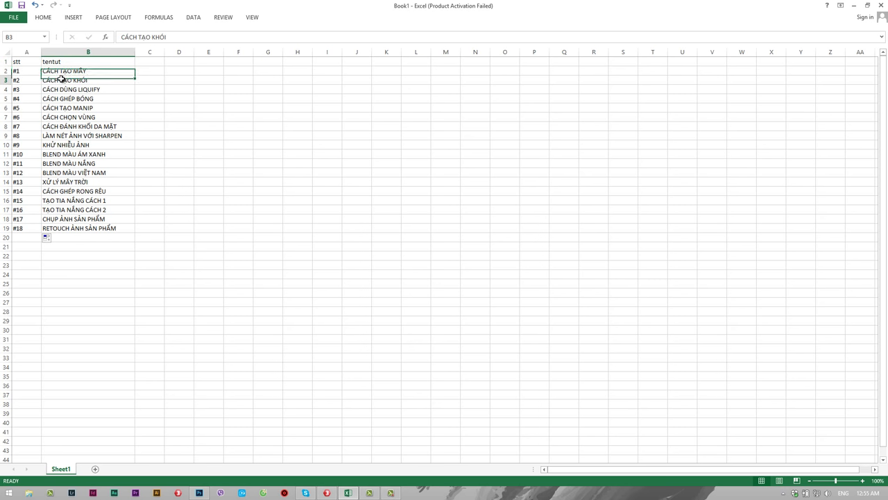
key(Down)
key(Down)
key(Down)
key(Down)
key(Down)
key(Down)
key(Down)
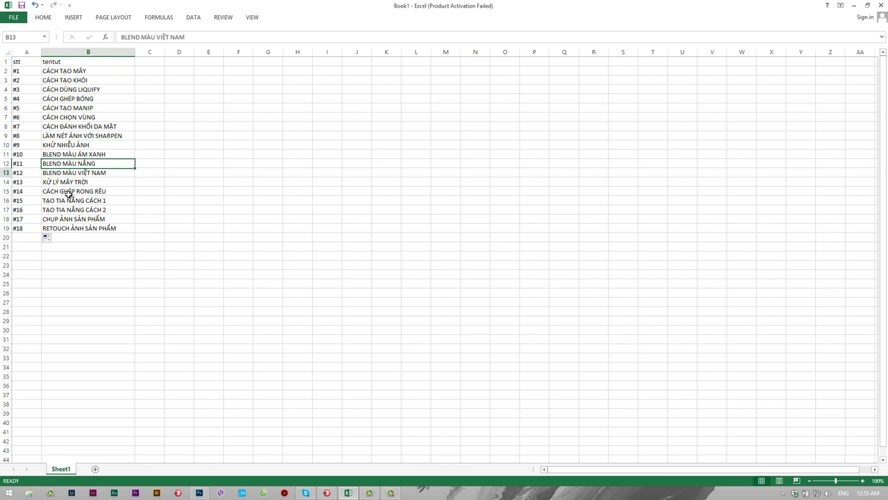
key(Down)
key(Down)
key(Down)
key(Down)
key(Down)
key(Down)
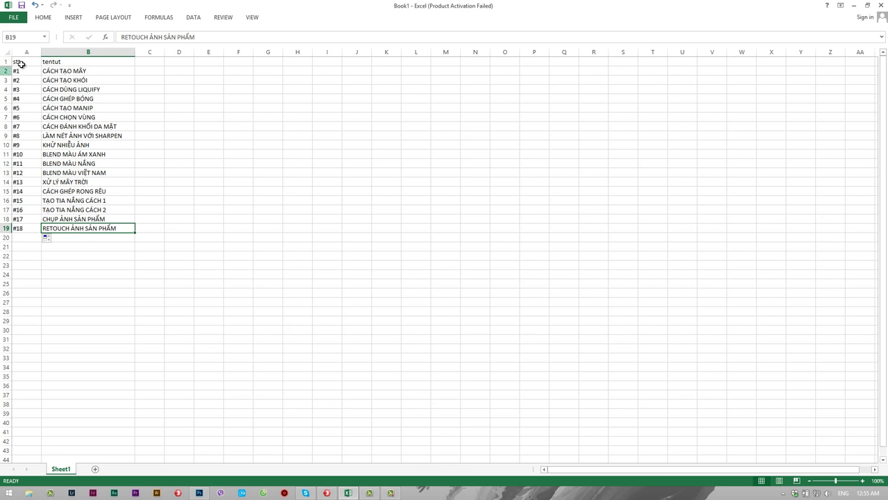
click(19, 71)
click(72, 71)
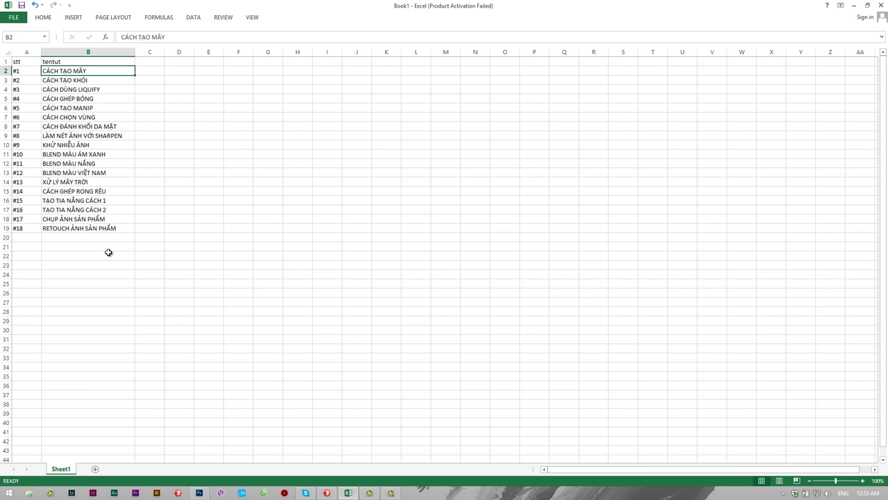
click(237, 61)
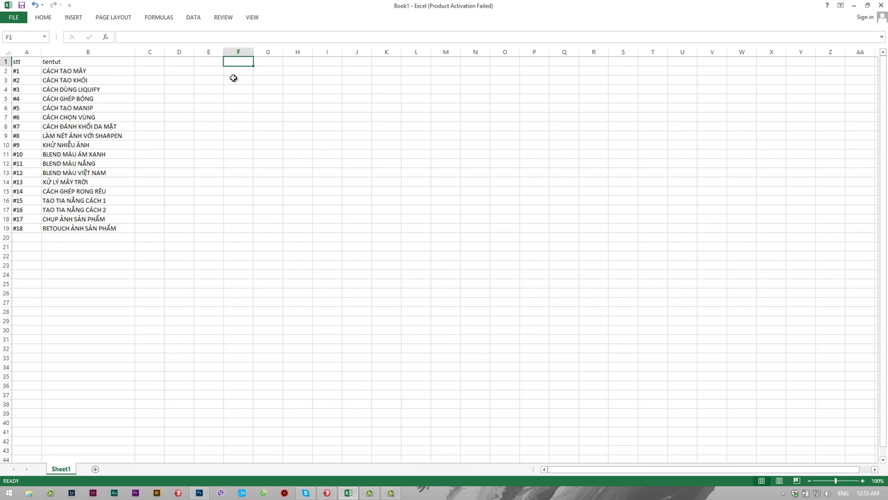
Add tenhocsinh and hanhkiem test headers in widened columns F and G.
drag(254, 52, 340, 53)
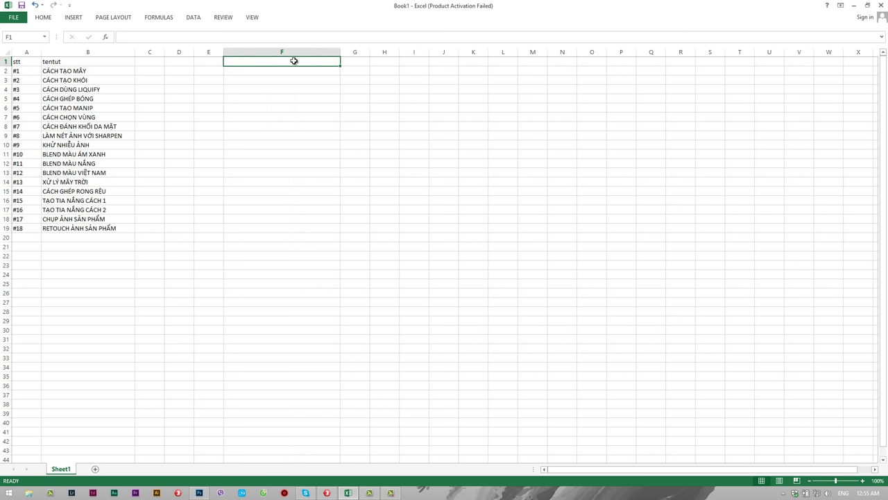
text(tenhocsin)
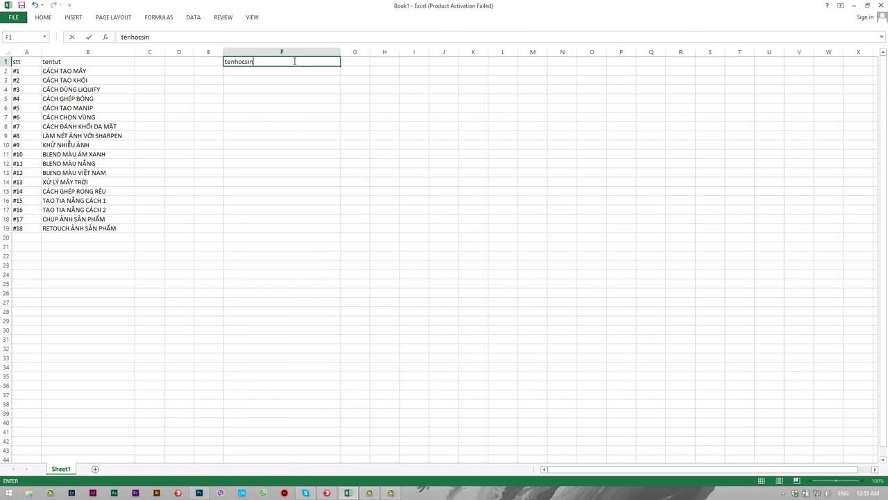
text(h)
key(Tab)
drag(369, 56, 401, 56)
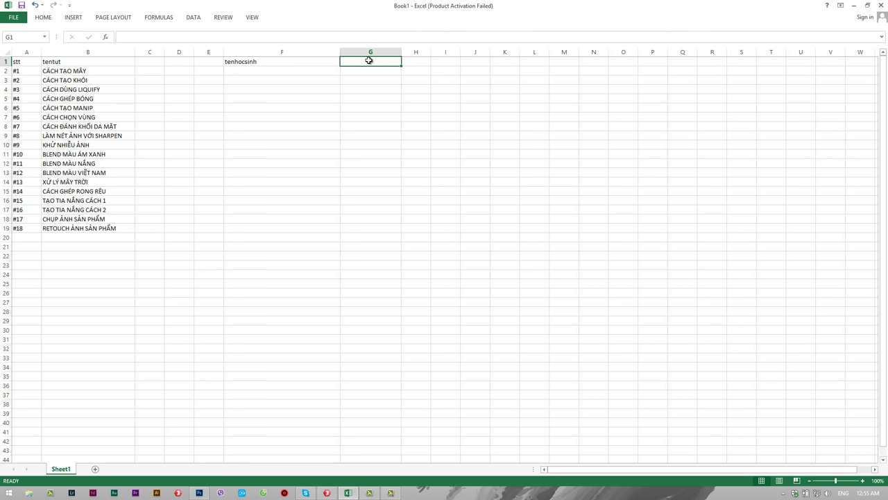
text(hanhkiem)
click(323, 72)
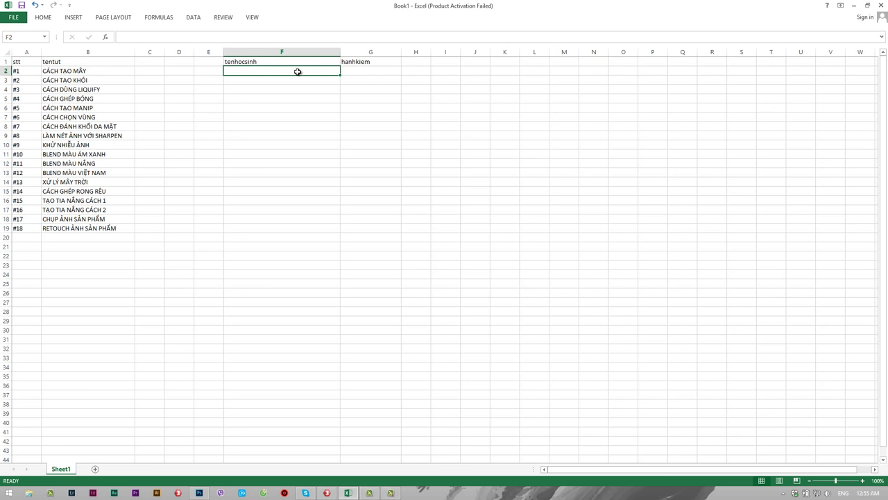
Fill sample test entries down the tenhocsinh column starting at F2.
text(guyen van a)
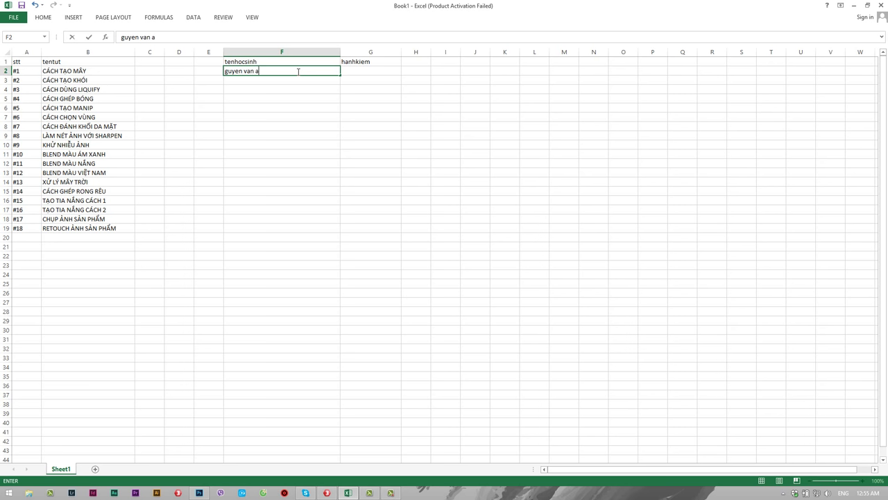
key(Return)
text(afsdjkf)
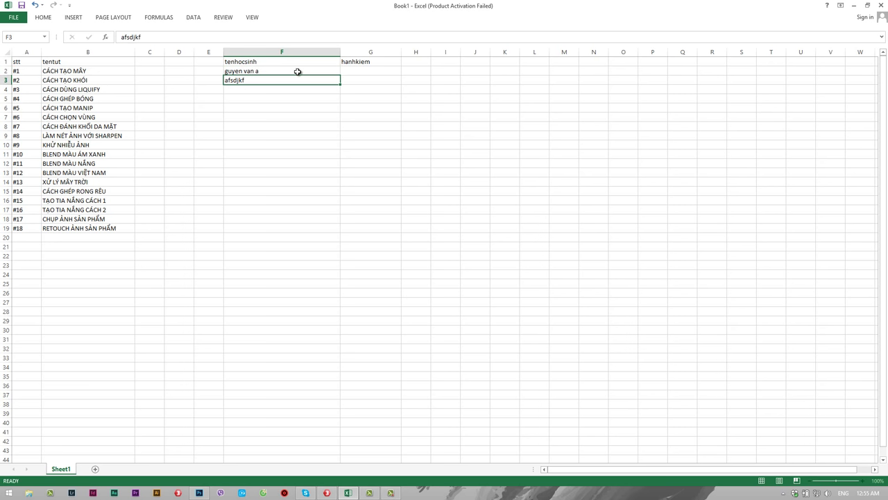
key(Return)
text(sdfsdf)
key(Return)
text(sdfsdf)
key(Return)
text(dsf)
key(Return)
text(df)
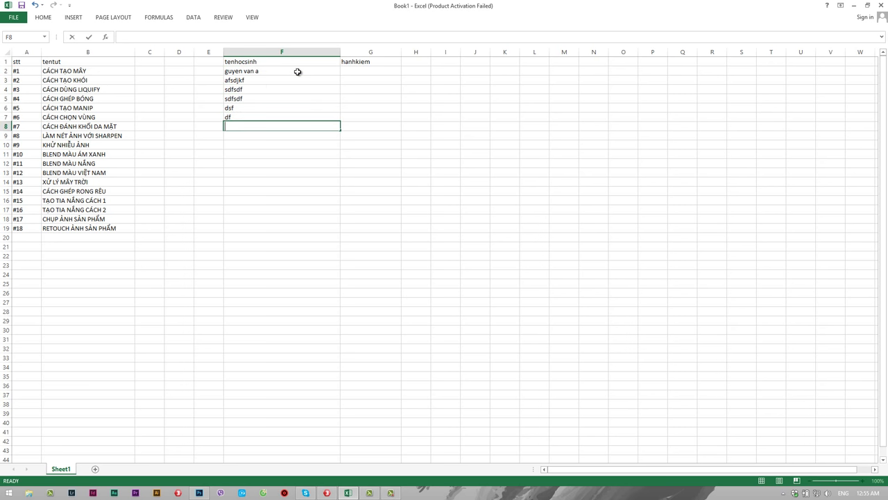
text(dsf)
key(Return)
text(df)
click(354, 74)
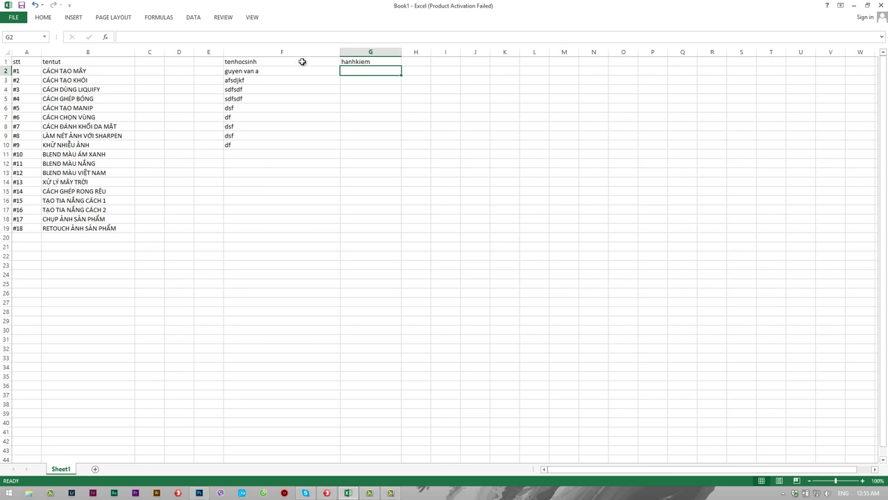
Enter khá and gio test values under the hanhkiem header.
drag(284, 61, 365, 135)
click(355, 64)
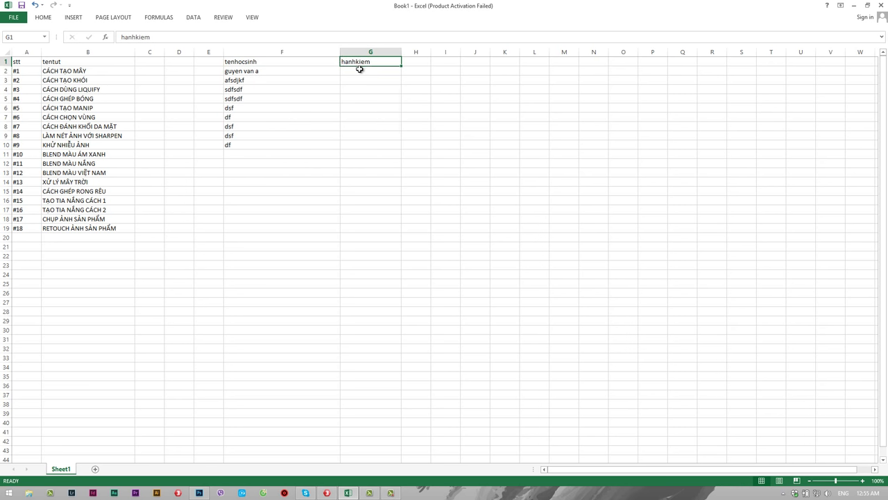
text(khá)
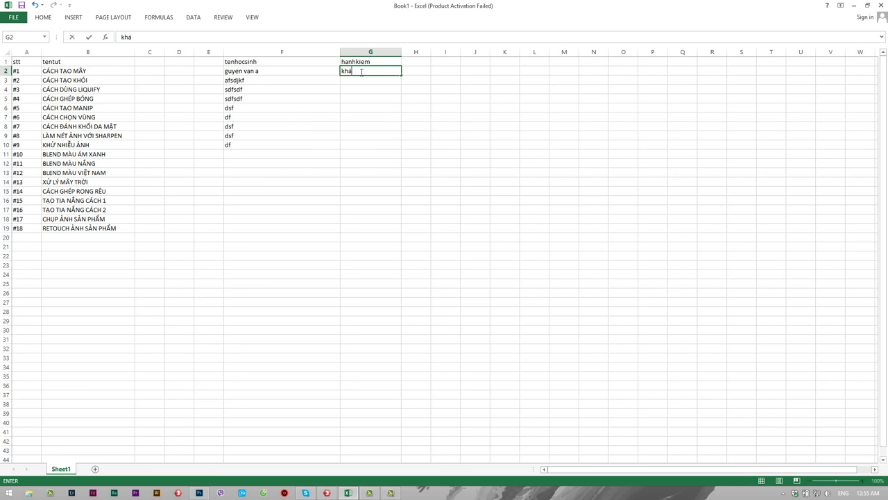
key(Return)
text(gio)
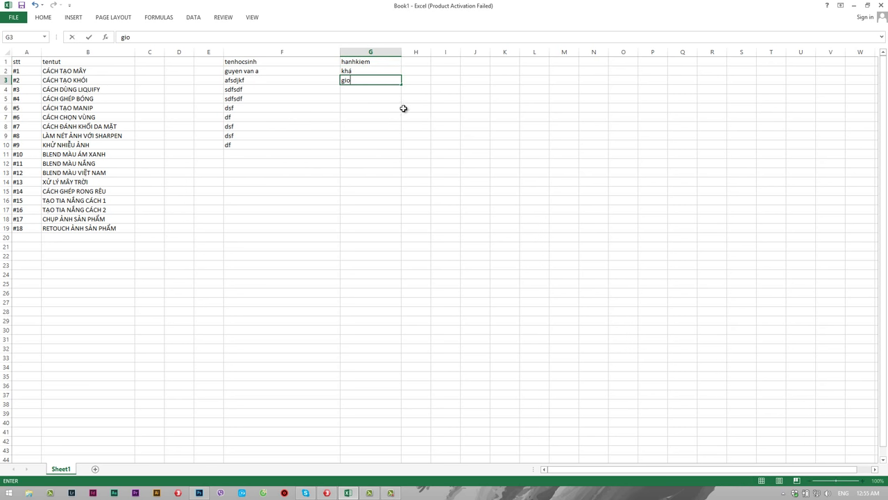
click(298, 80)
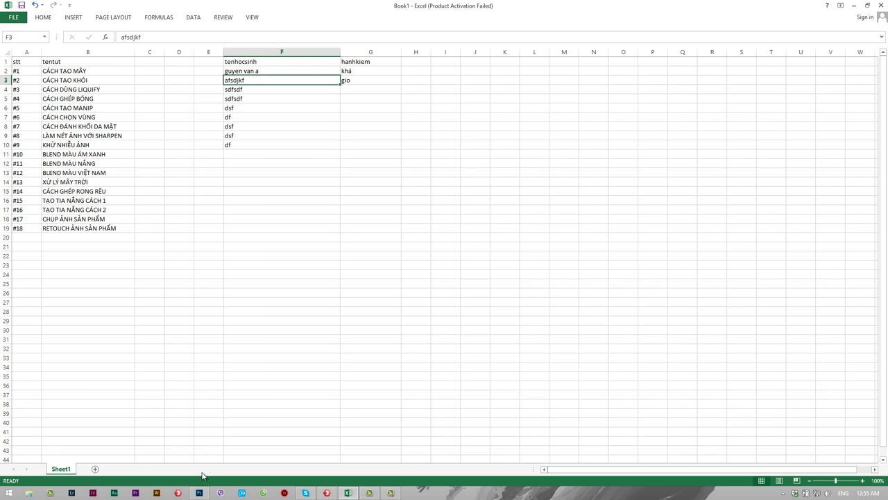
Clear the test block in columns F–G and review the stt/tentut table A1:B19.
drag(256, 62, 371, 143)
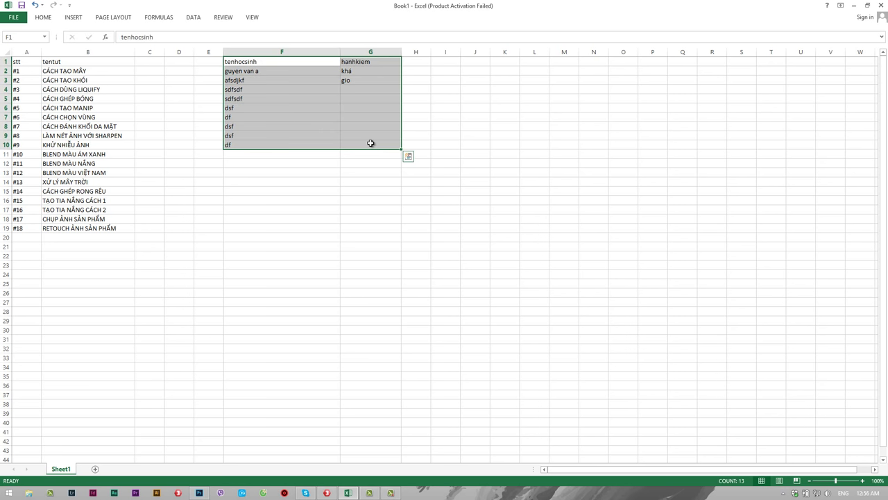
key(Delete)
click(171, 111)
click(20, 62)
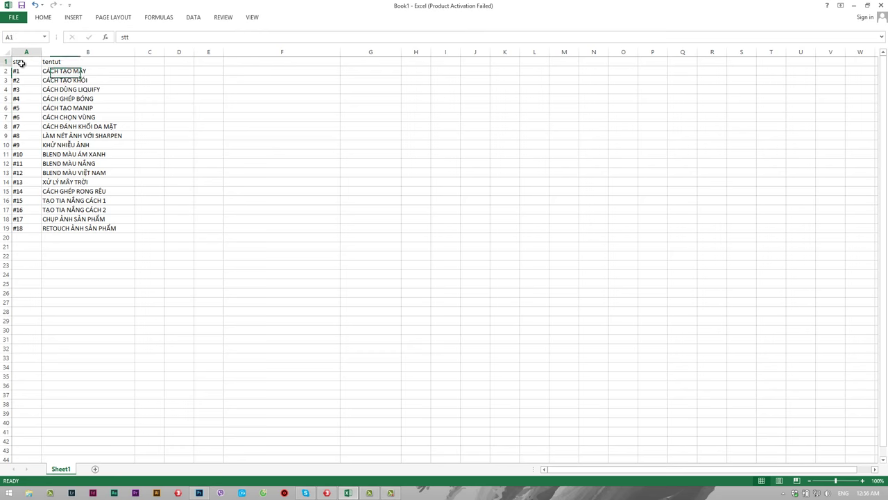
drag(21, 62, 76, 230)
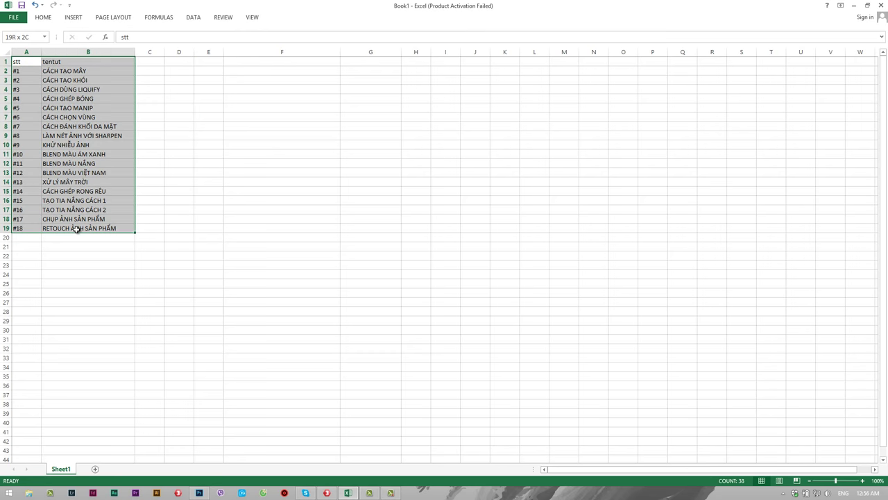
click(242, 120)
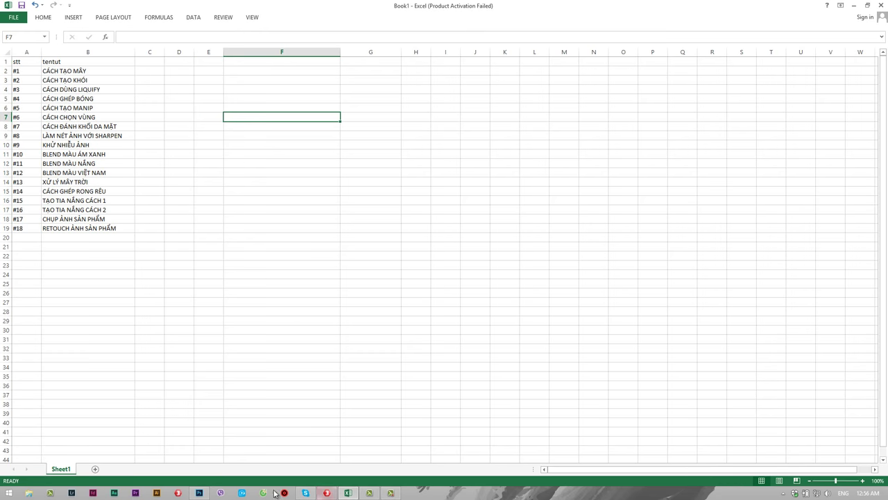
click(199, 493)
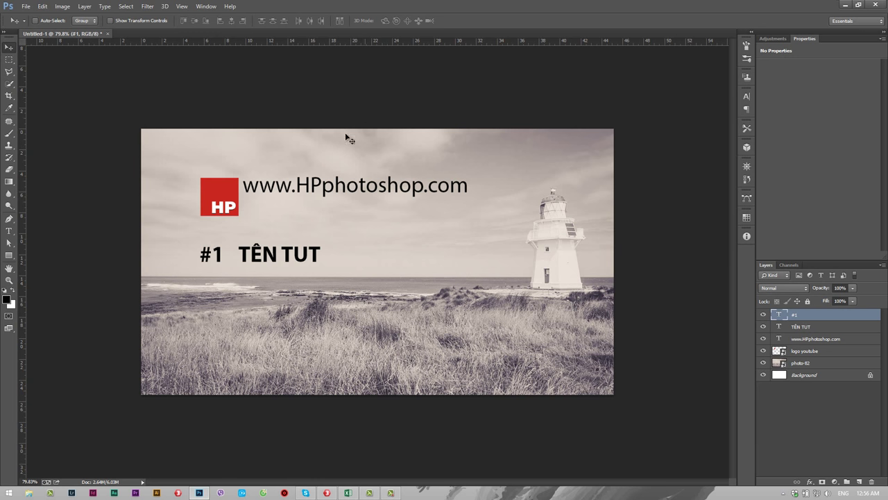
Zoom the thumbnail to 100% and edit the TÊN TUT title, committing it unchanged.
click(9, 280)
click(295, 256)
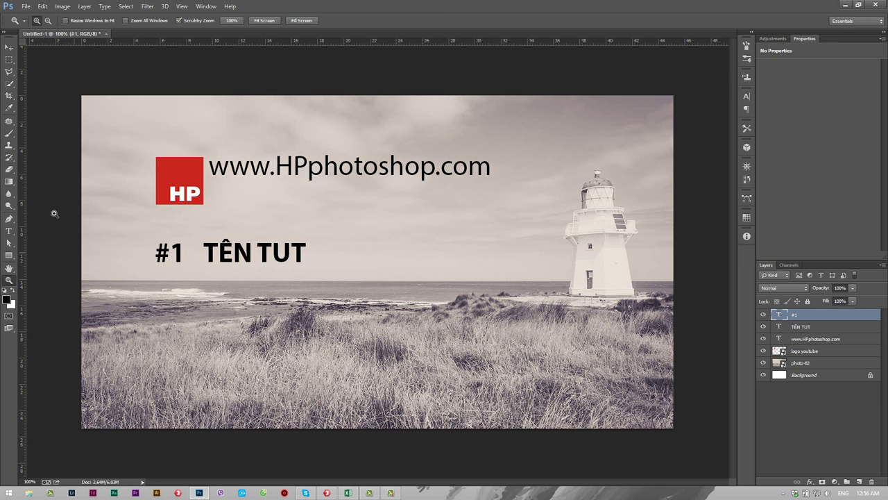
click(9, 233)
click(218, 254)
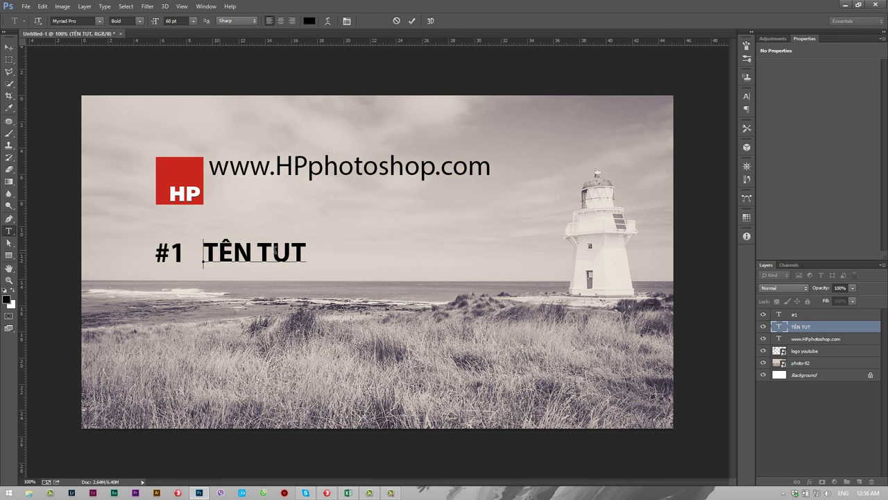
drag(206, 251, 272, 254)
click(9, 46)
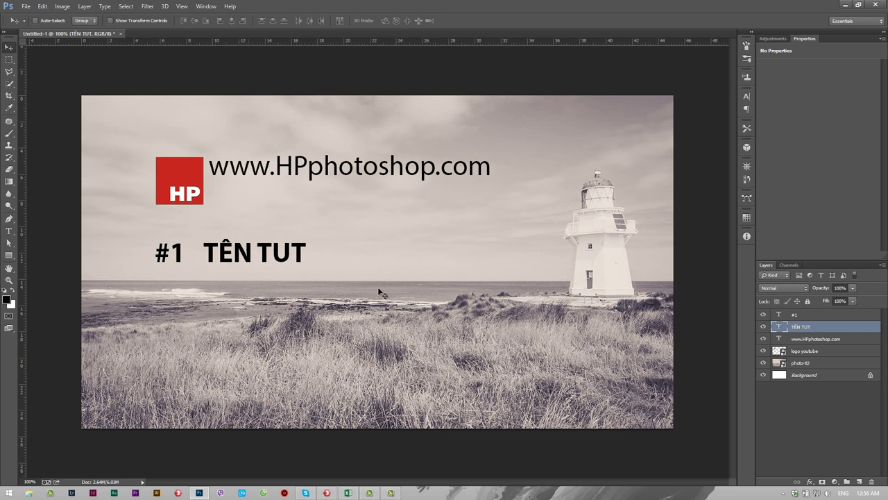
Select the #1 text layer and open its name for renaming.
click(824, 316)
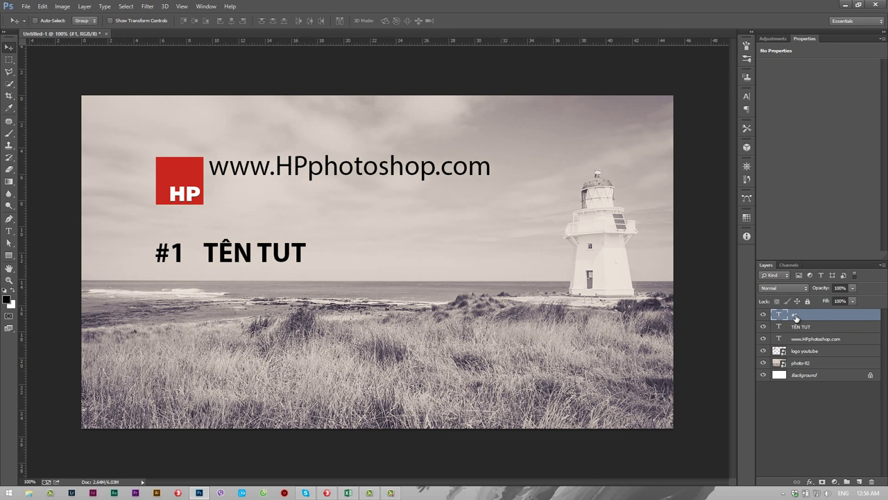
double_click(795, 316)
key(Return)
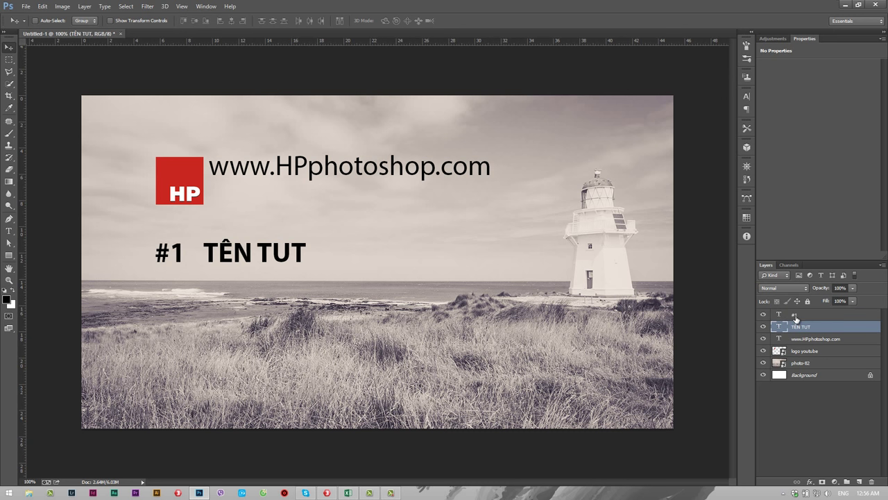
double_click(800, 316)
text(sothut)
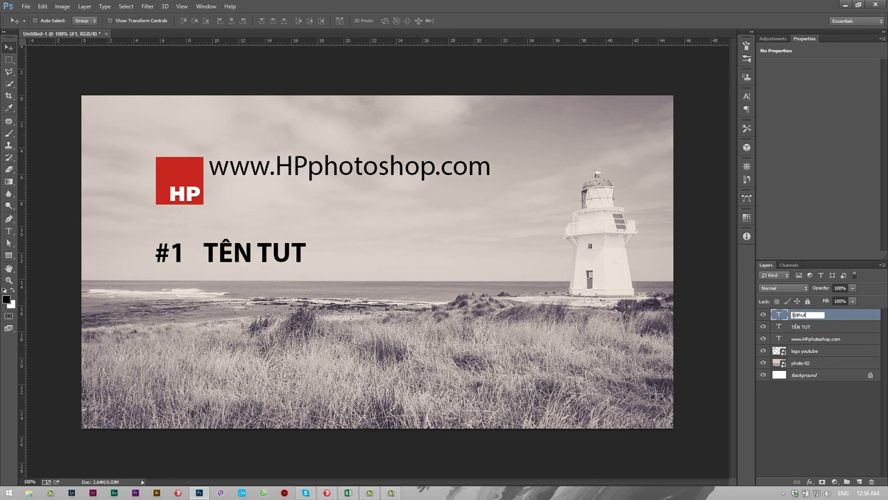
Rename layer #1 to sothutu and layer TÊN TUT to tencuatut, then reselect sothutu.
text(u)
key(Return)
double_click(801, 326)
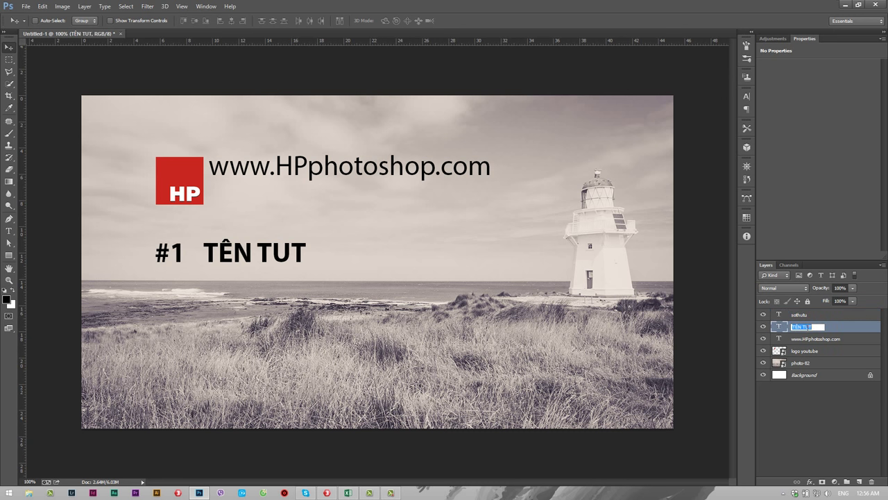
text(tencuatut)
click(846, 342)
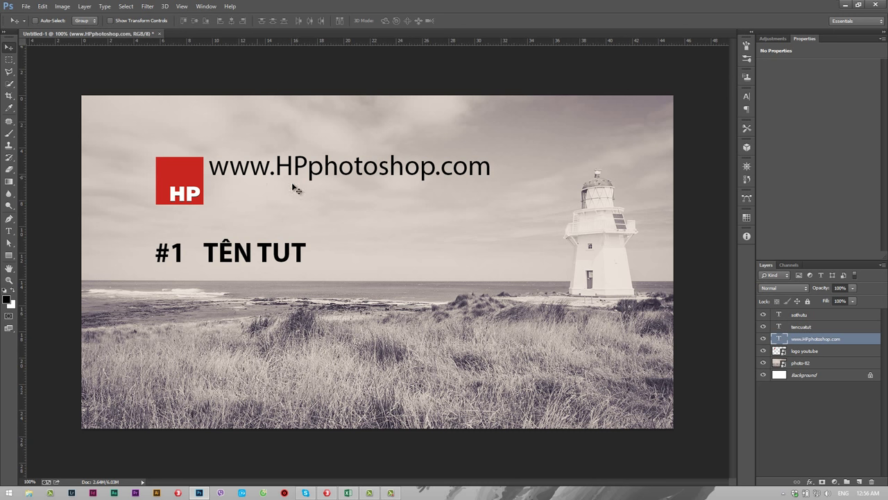
click(840, 328)
click(825, 319)
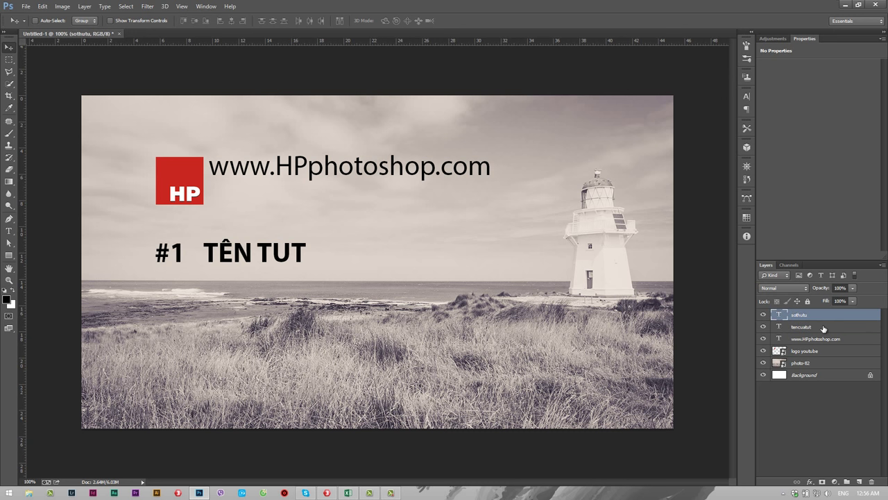
click(794, 317)
Add a 'tên học sinh:' text label below the title.
click(9, 230)
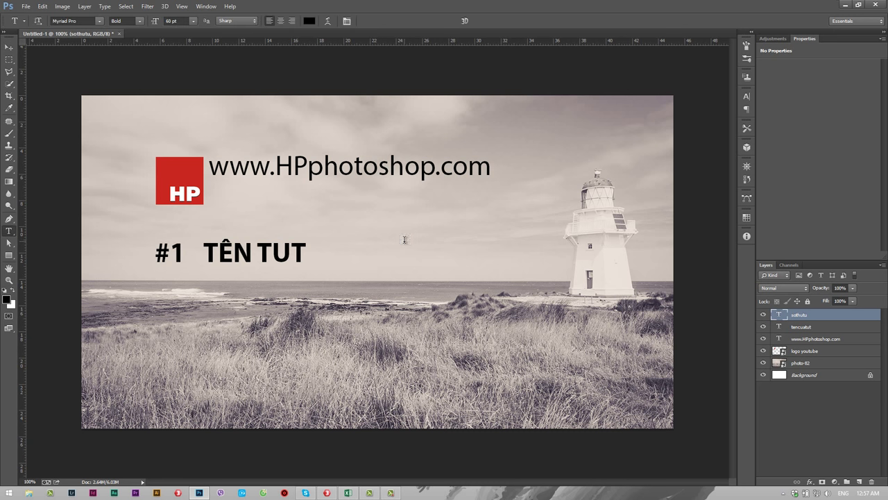
click(404, 241)
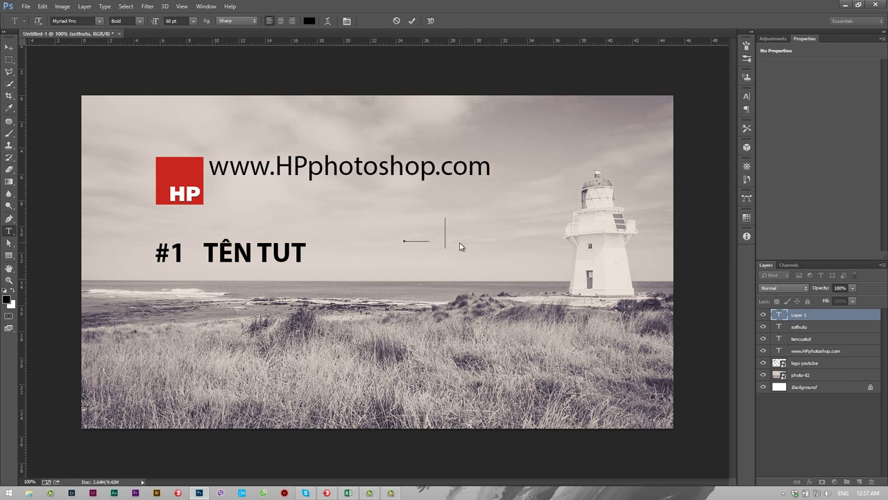
text(tên học sinh)
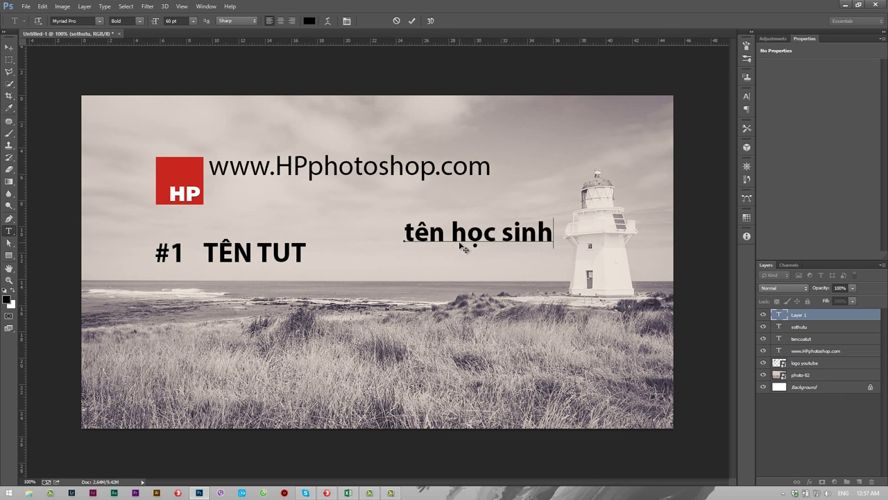
text(:)
text( ten hoc s)
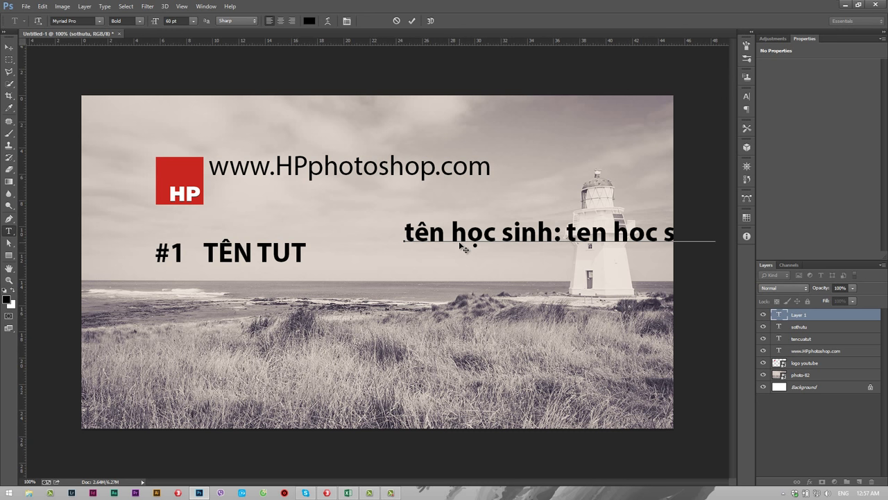
drag(512, 288, 441, 335)
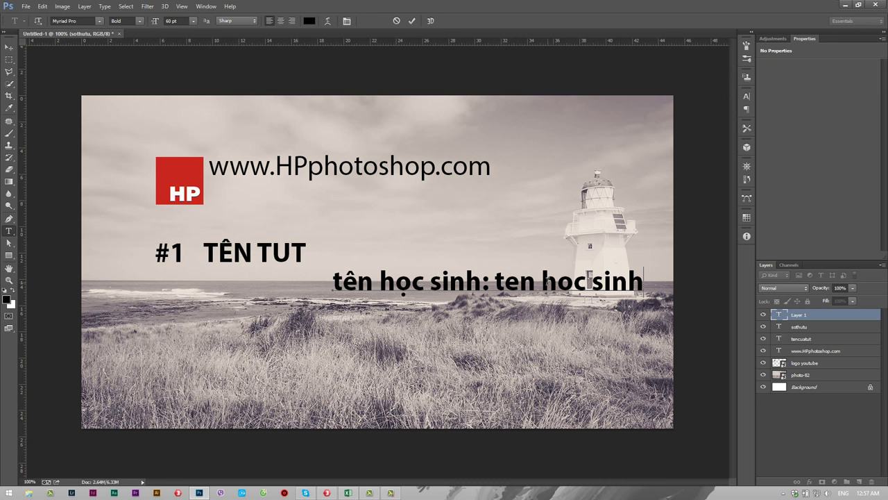
drag(643, 280, 497, 277)
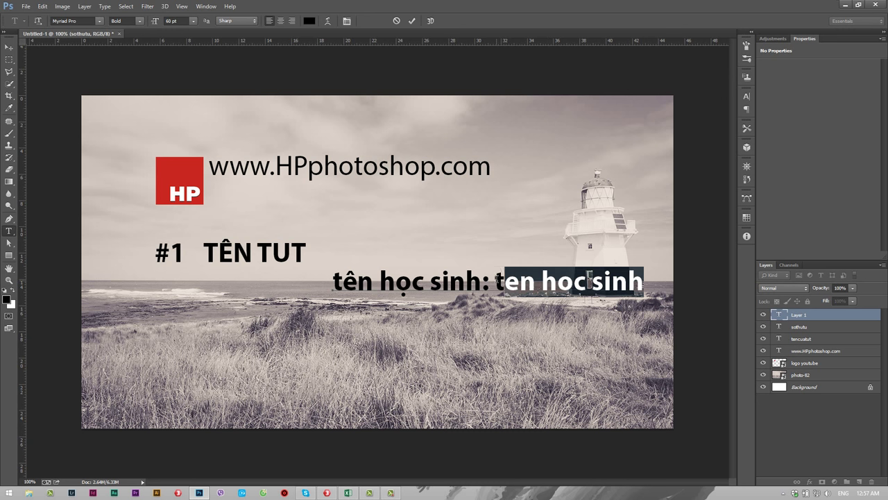
key(BackSpace)
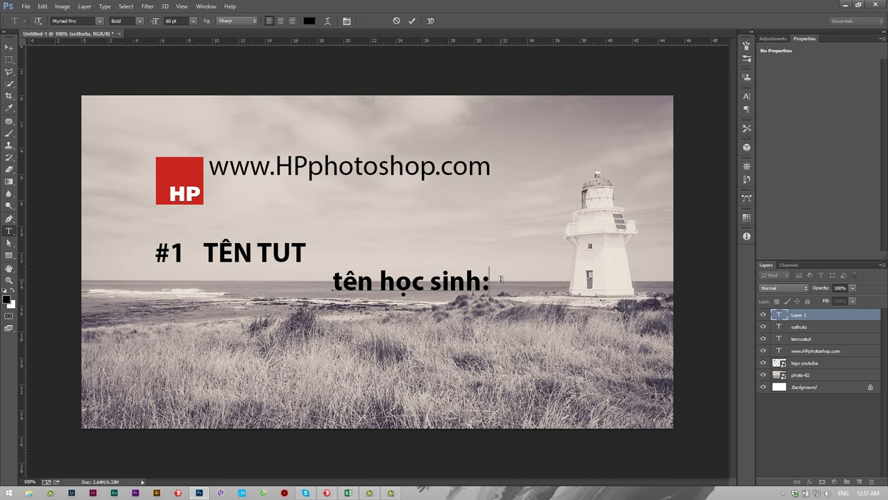
key(ctrl+Return)
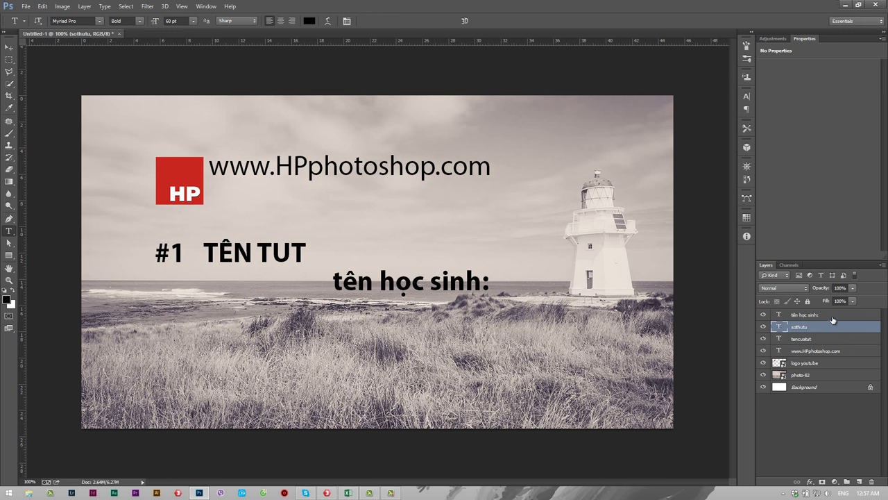
Add a tenhocsinh placeholder text layer beside the label, then delete it.
click(448, 308)
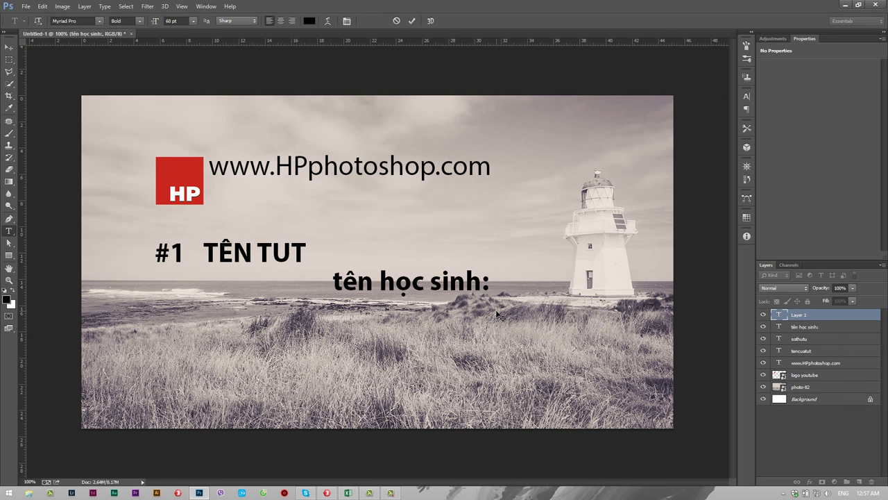
text(tenhocsinh)
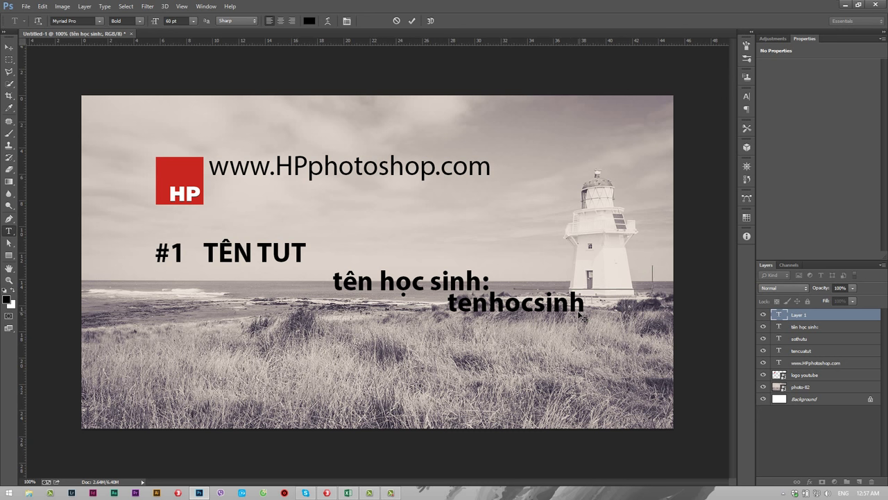
drag(551, 327, 617, 305)
click(811, 316)
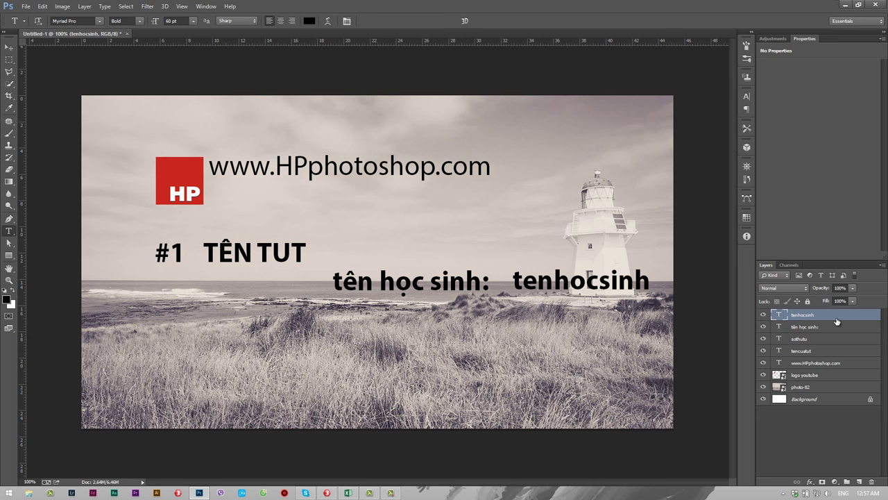
key(Delete)
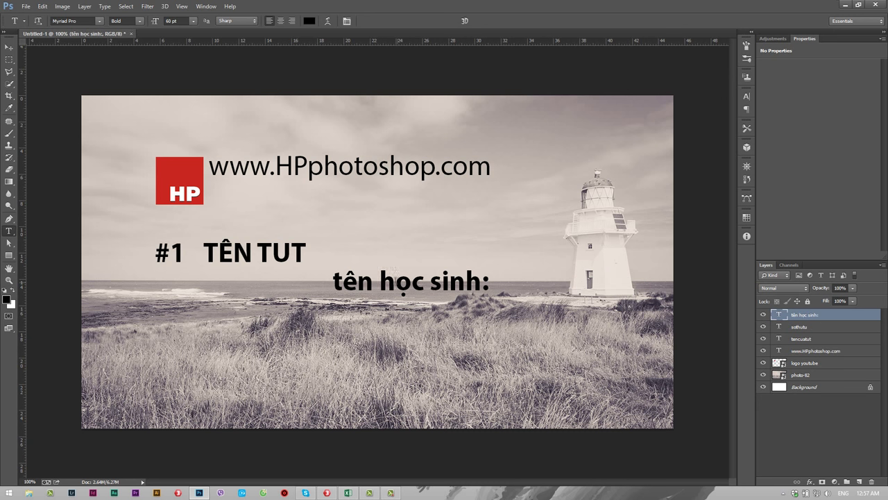
Remove the 'tên học sinh:' label, leaving only the #1 TÊN TUT title.
click(376, 279)
drag(334, 281, 449, 281)
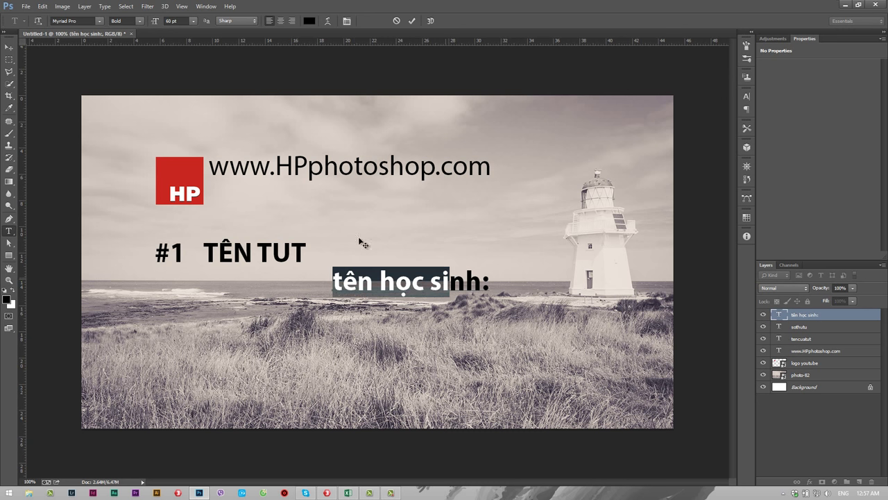
click(139, 21)
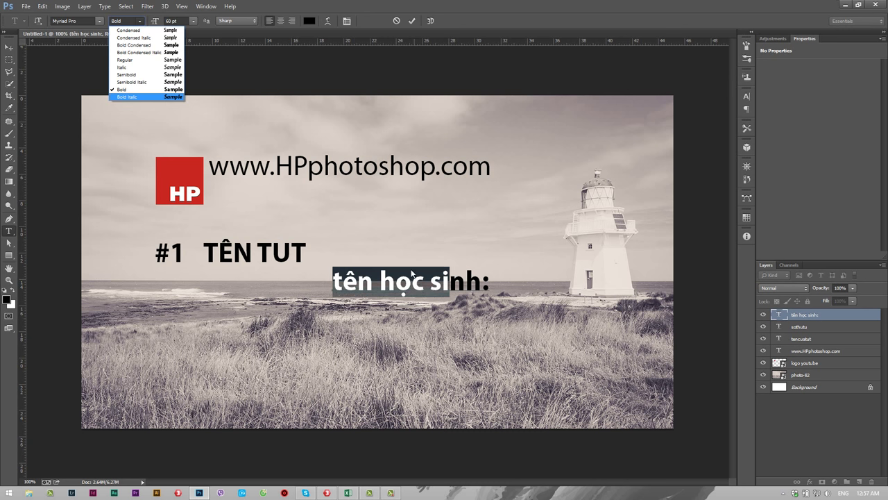
key(Escape)
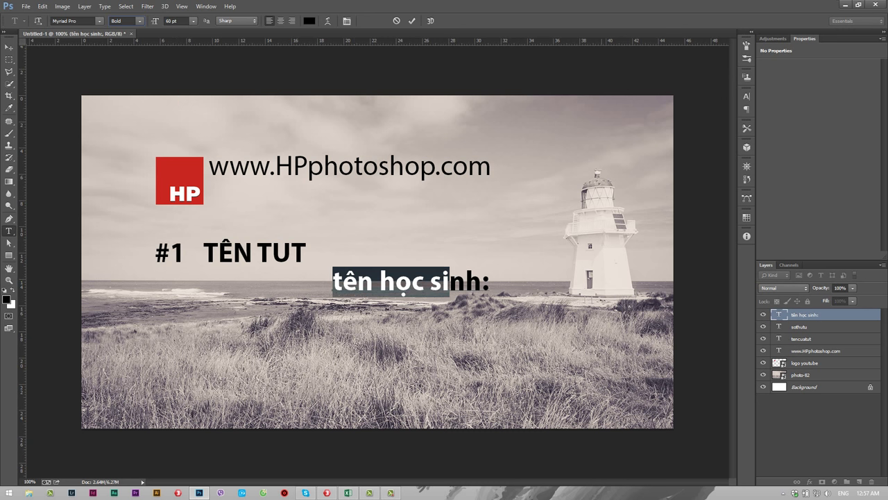
key(Escape)
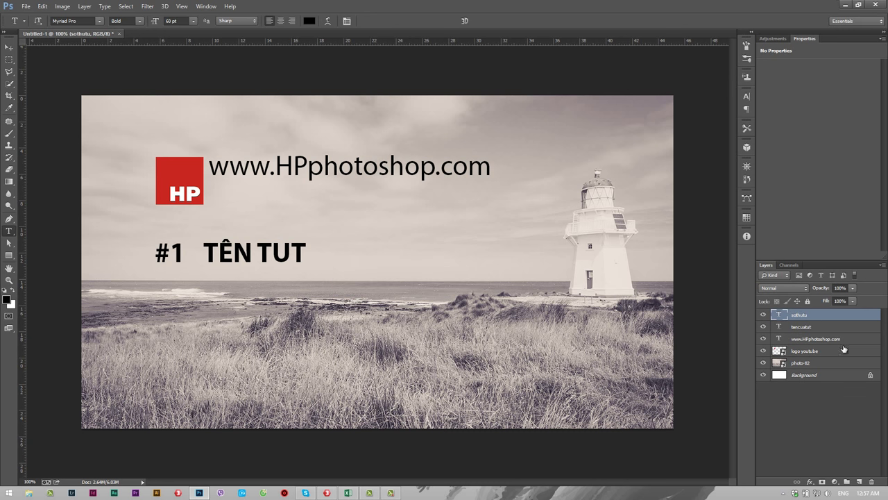
In Image > Variables > Define, enable Text Replacement for the sothutu layer.
click(811, 330)
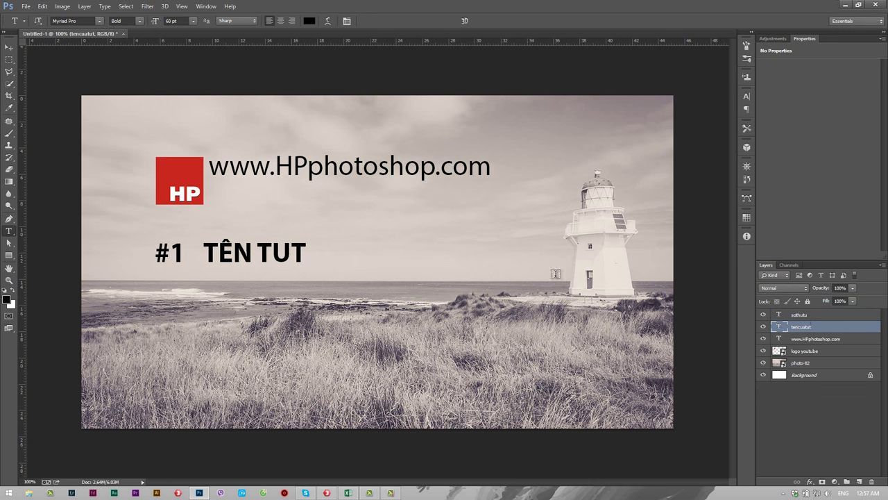
click(802, 316)
click(62, 6)
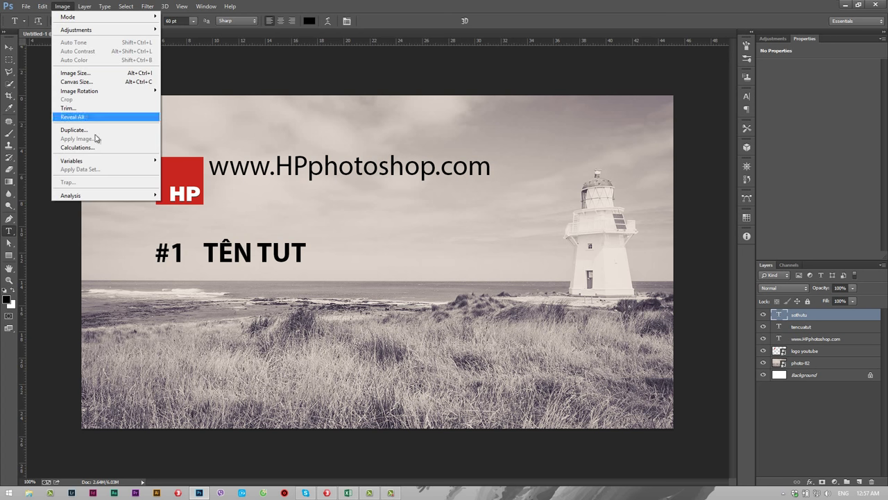
mouse_move(71, 160)
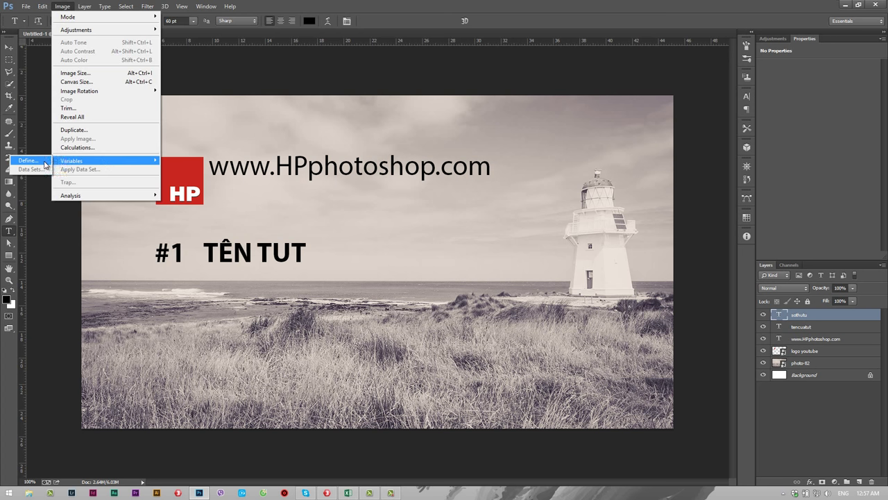
click(28, 160)
drag(585, 85, 545, 115)
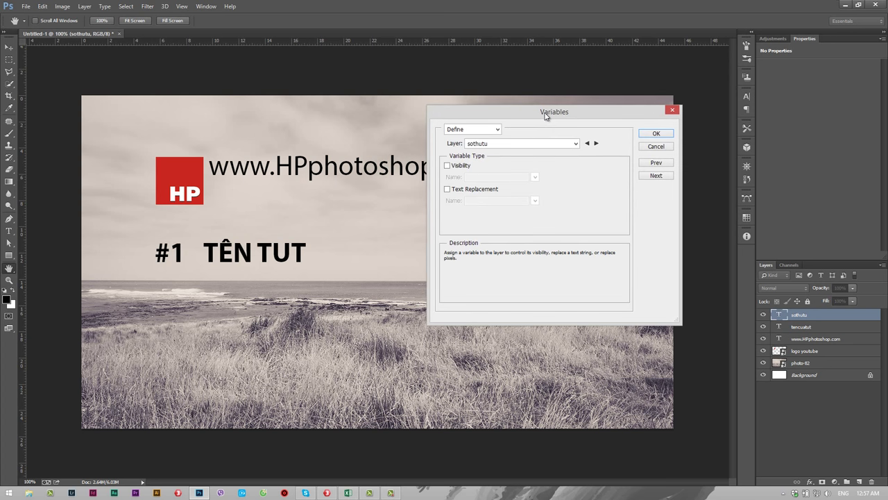
click(575, 143)
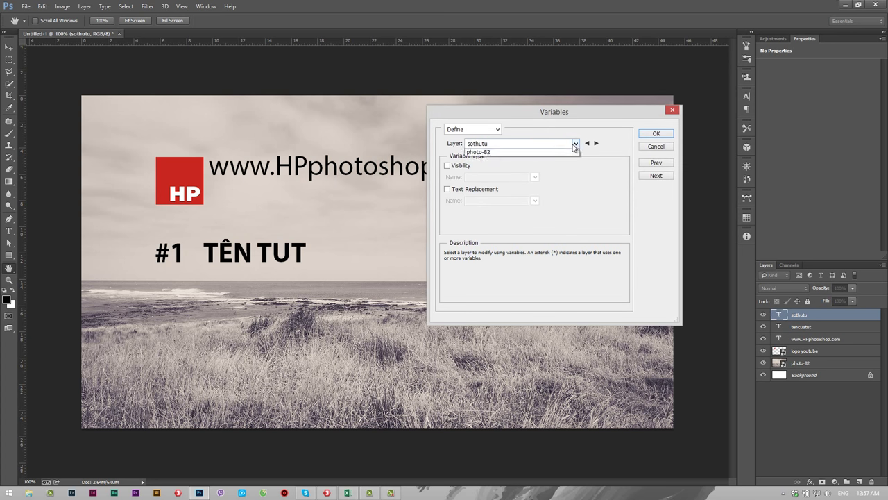
click(592, 151)
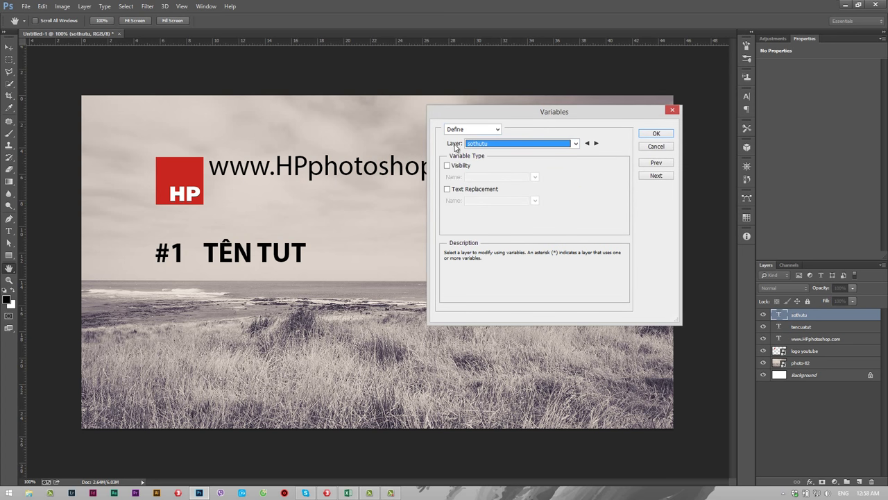
click(496, 130)
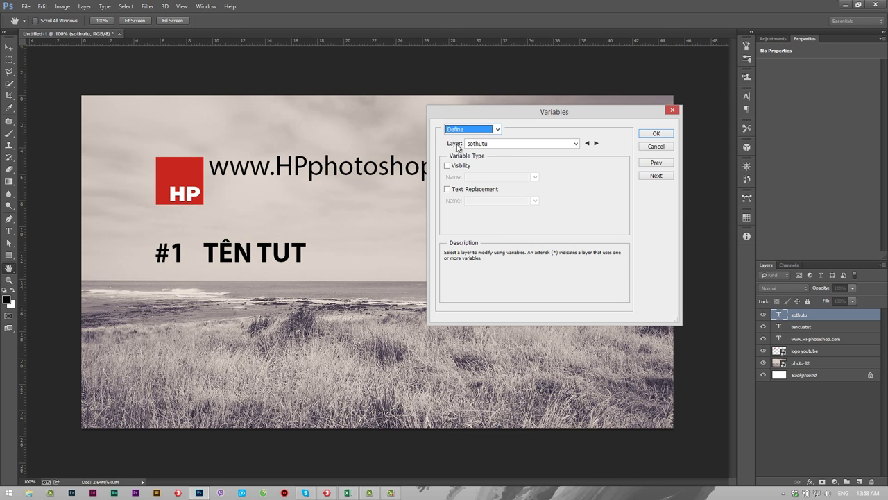
click(575, 143)
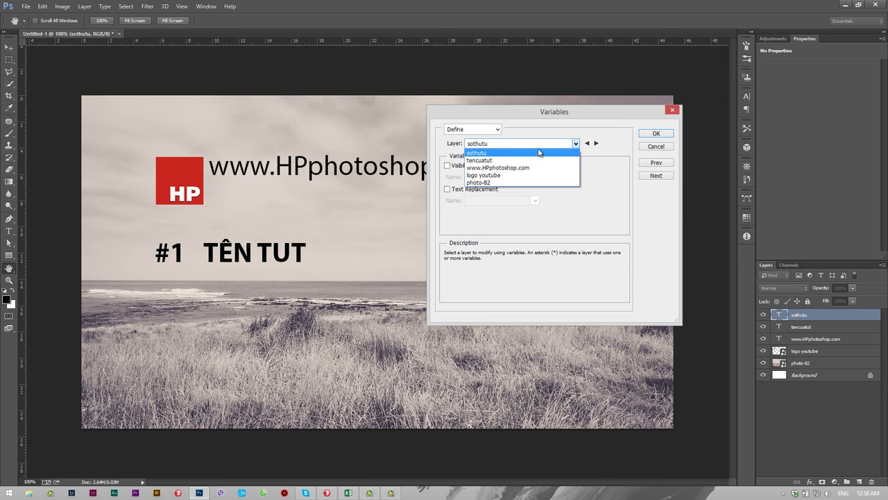
click(510, 153)
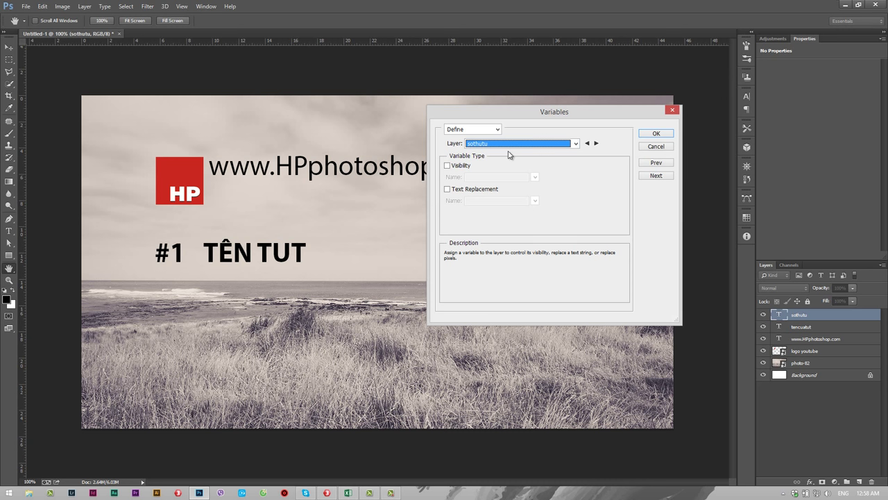
click(458, 190)
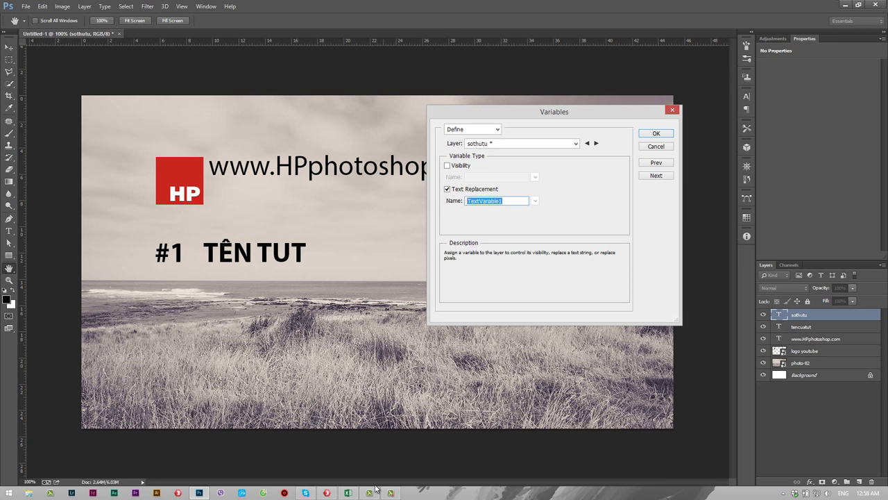
Check the stt and tentut column headers in the Excel sheet.
click(348, 493)
click(26, 63)
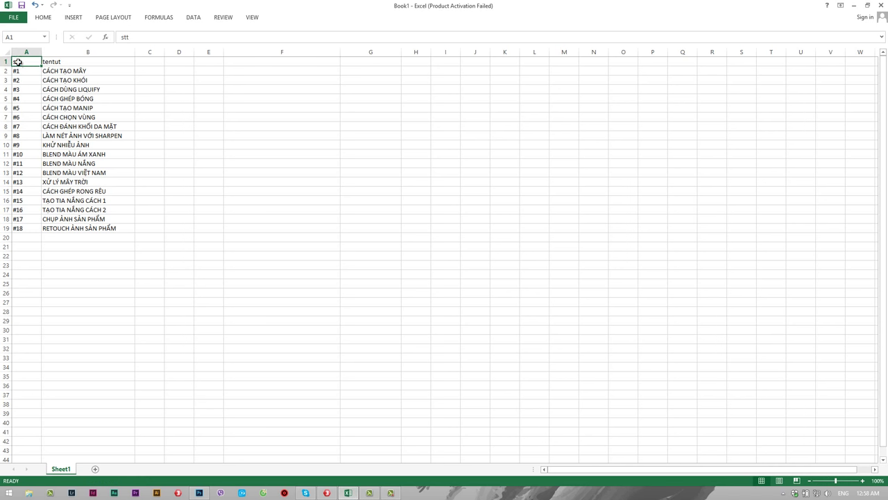
drag(48, 62, 23, 64)
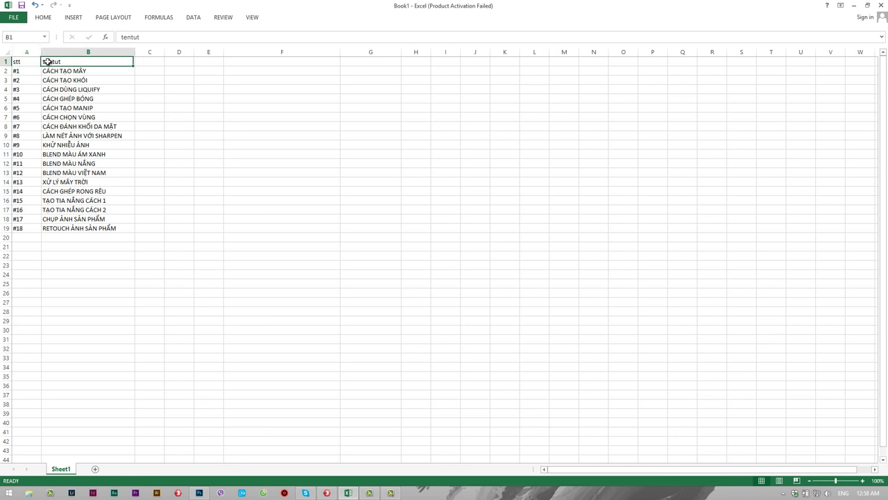
click(23, 64)
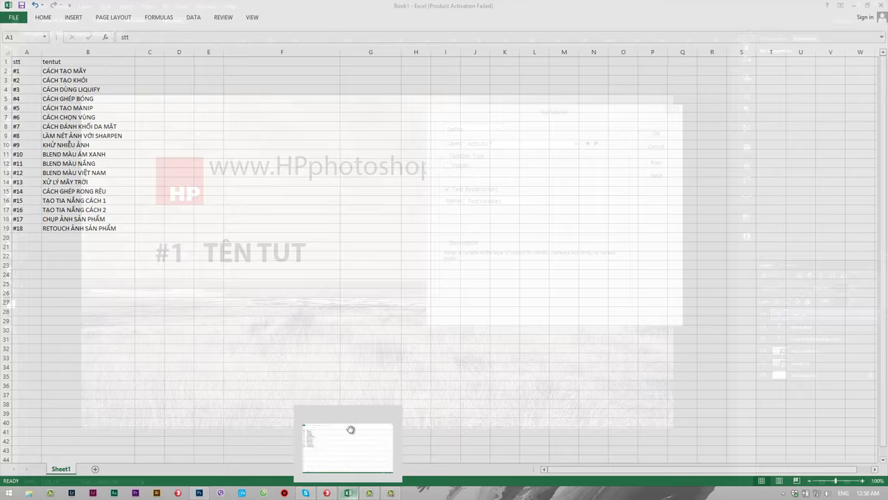
Rename the sothutu variable from TextVariable1 to stt, cross-checking Excel's A1 header.
mouse_move(199, 493)
click(349, 430)
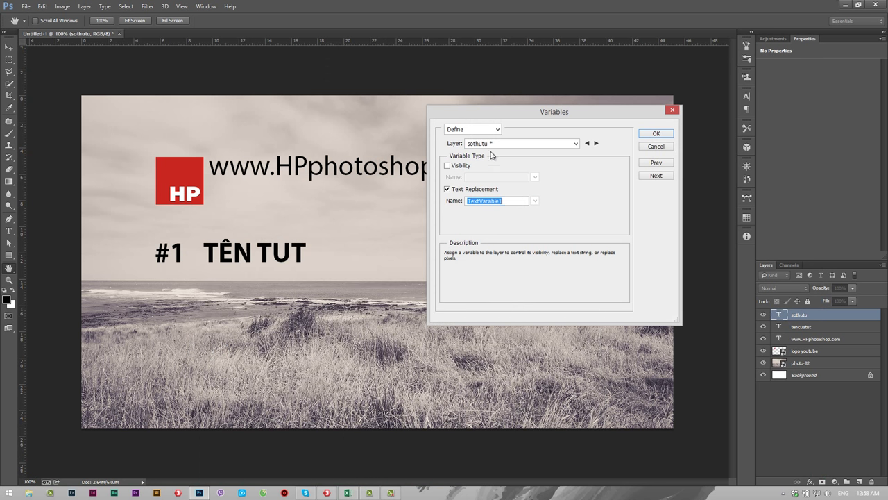
double_click(508, 200)
text(stt)
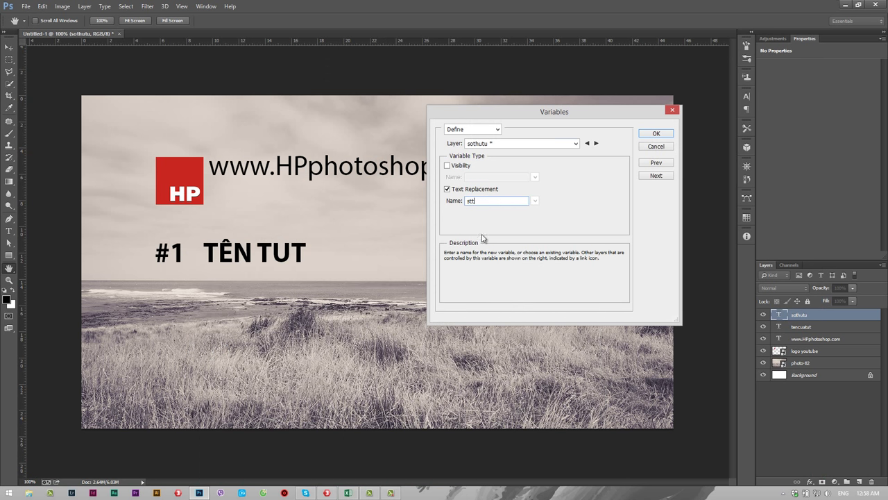
key(alt+Tab)
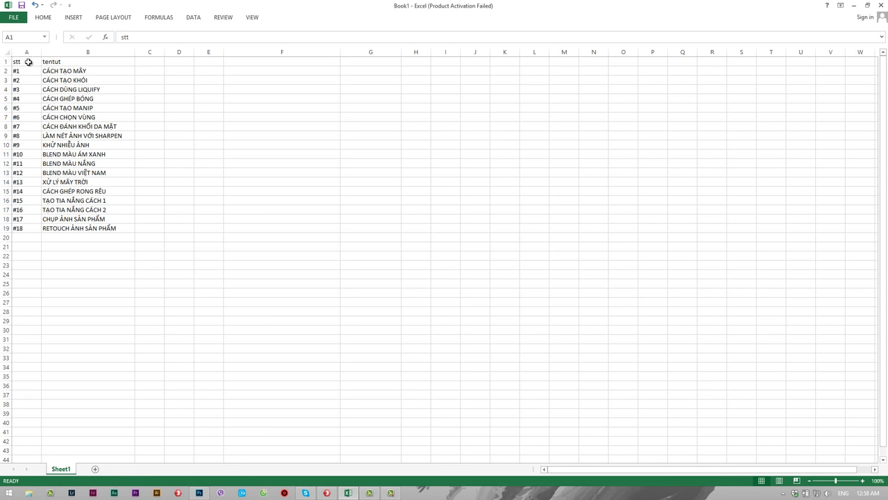
click(348, 493)
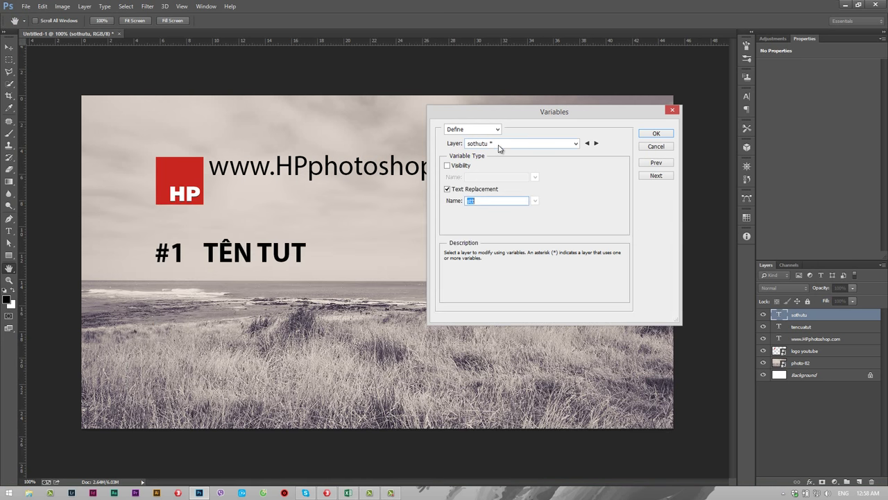
click(494, 144)
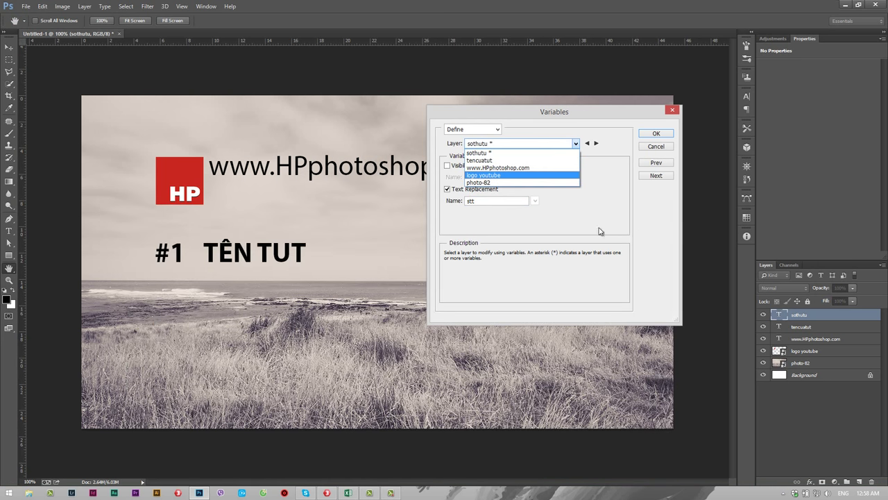
click(600, 231)
click(489, 201)
double_click(468, 202)
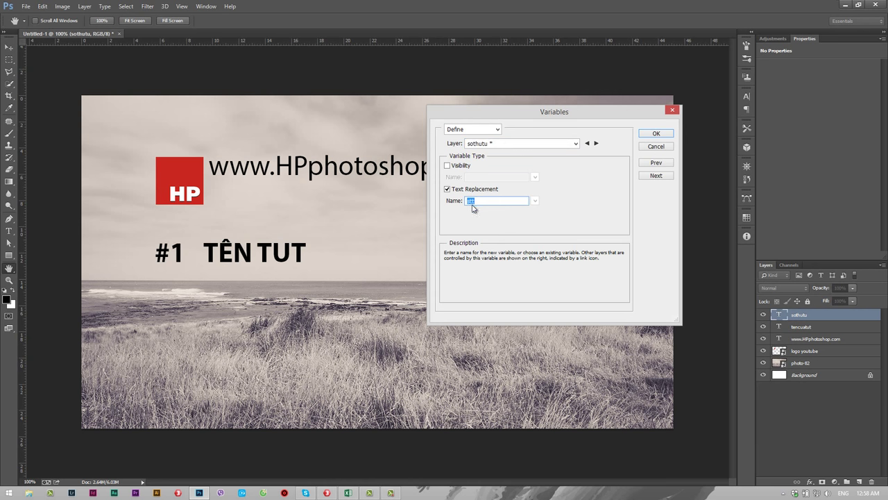
click(471, 202)
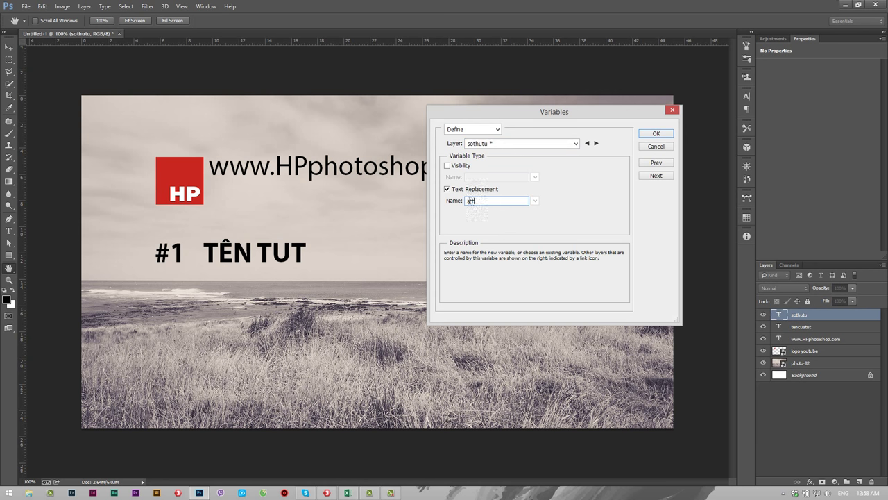
click(348, 493)
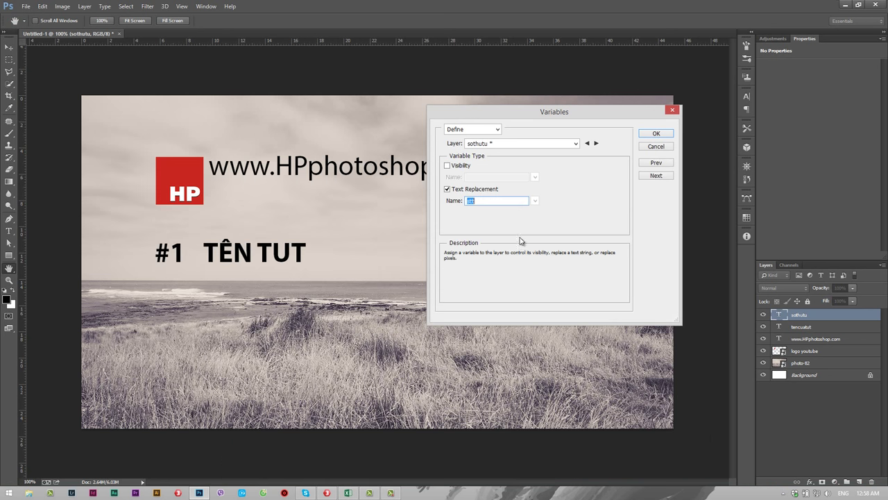
Enable Text Replacement on the tencuatut layer and name its variable tentut.
click(577, 144)
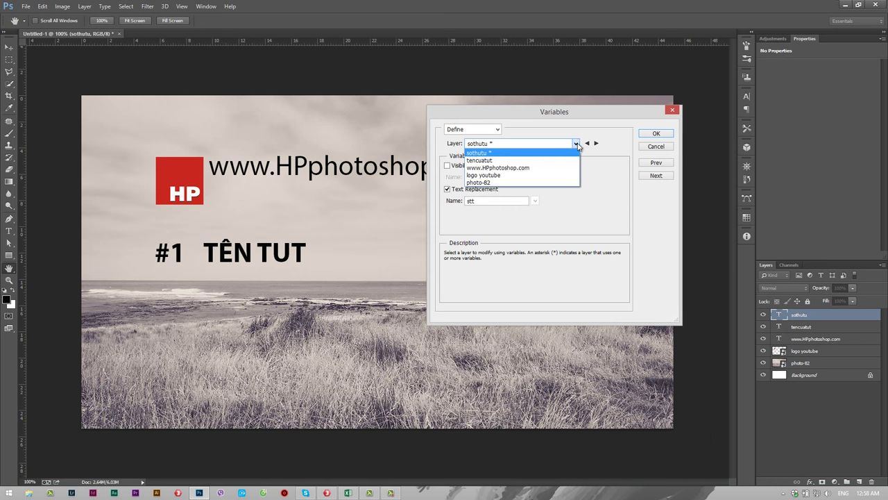
click(570, 160)
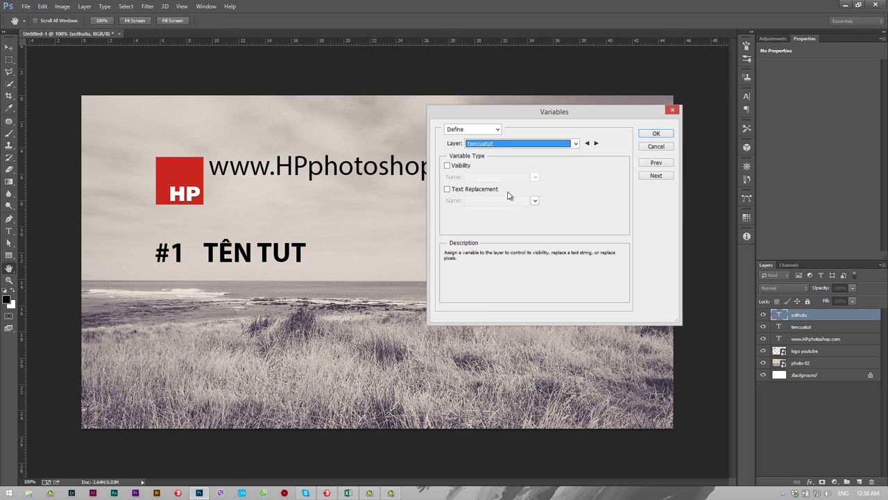
click(447, 188)
double_click(486, 201)
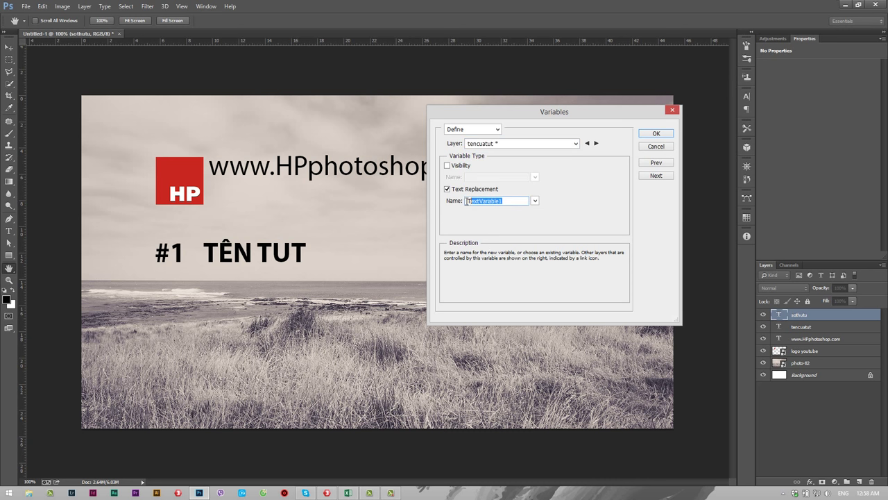
text(tentut)
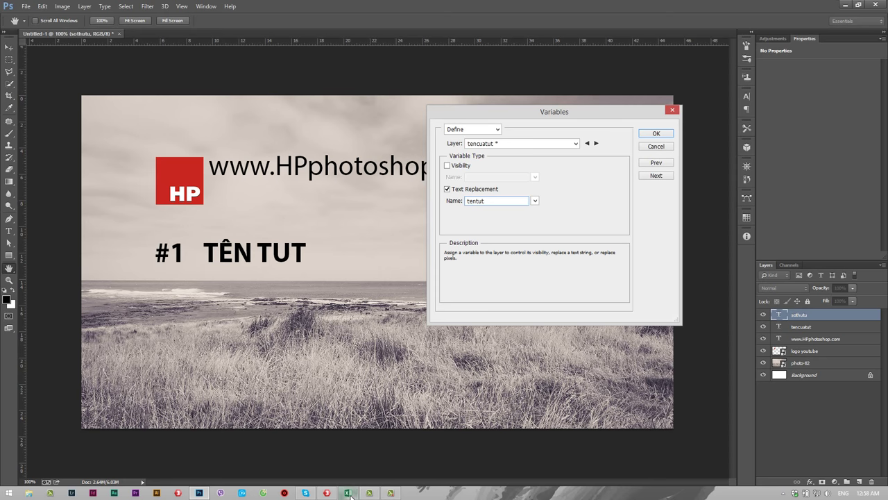
Advance to the empty Data Sets page and bring the Excel data sheet forward.
click(348, 493)
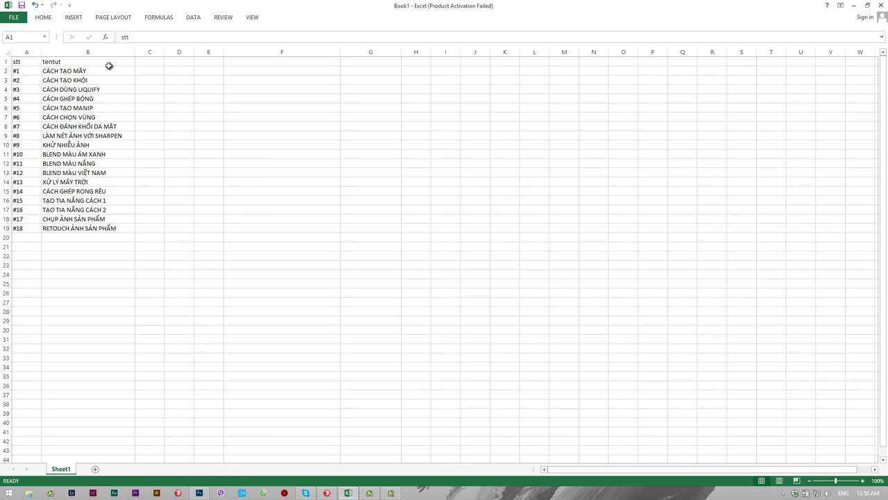
click(854, 5)
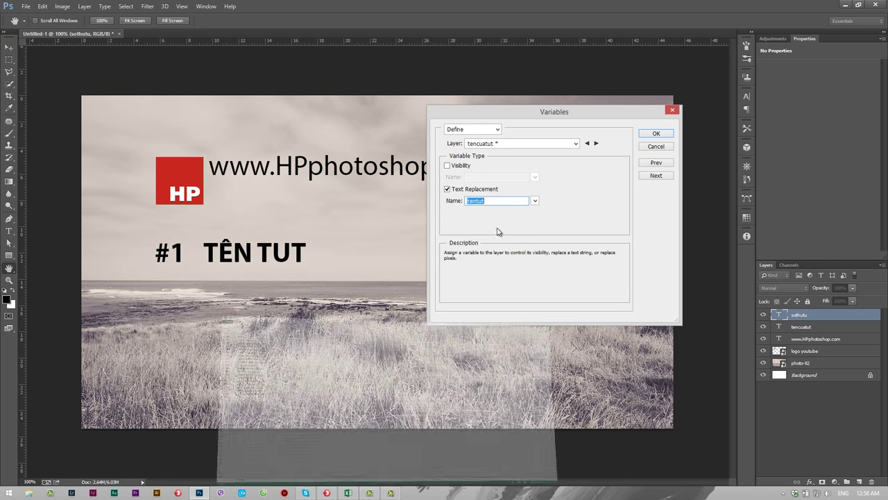
click(656, 176)
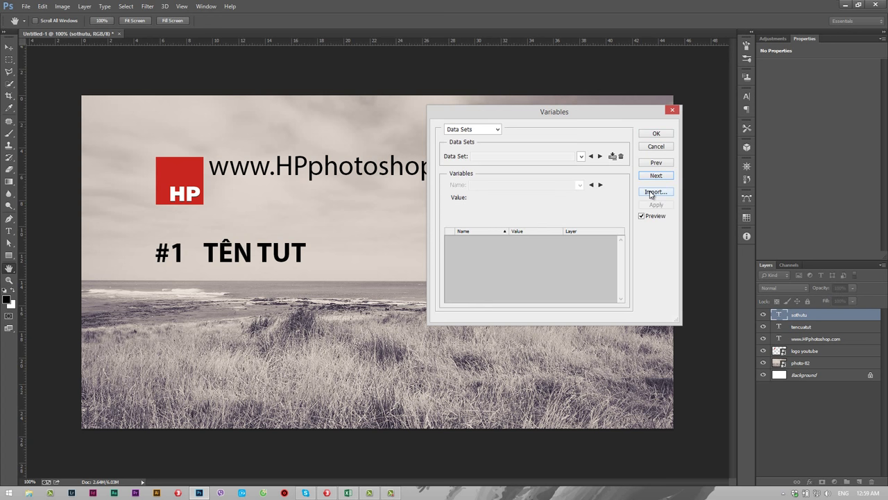
click(348, 493)
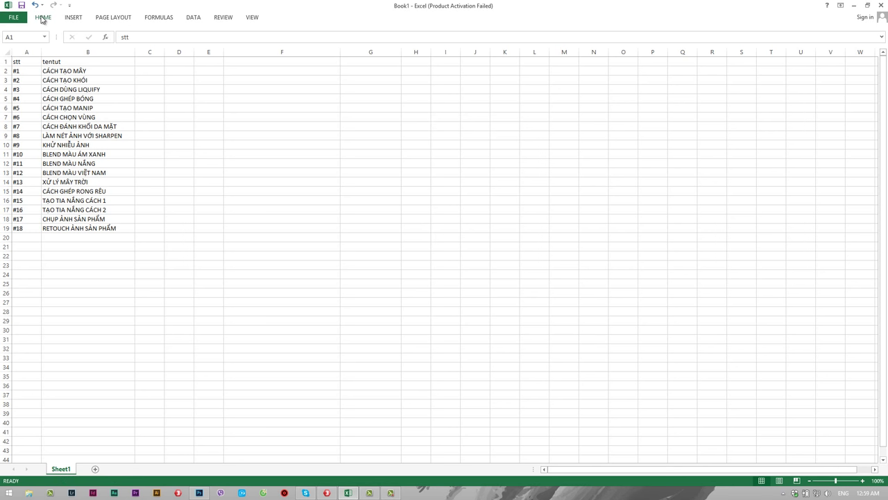
Save the sheet to the Desktop as Unicode text tutdata.txt, then close Excel without saving.
click(16, 18)
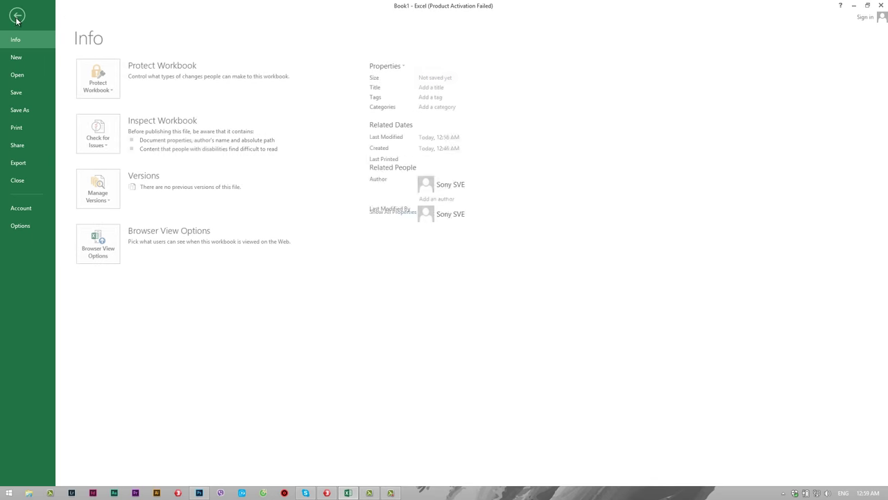
click(20, 110)
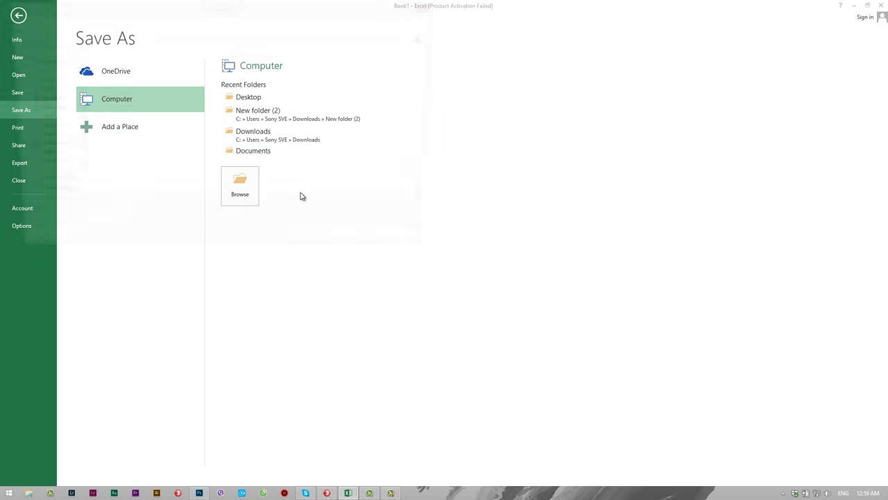
click(243, 196)
click(152, 198)
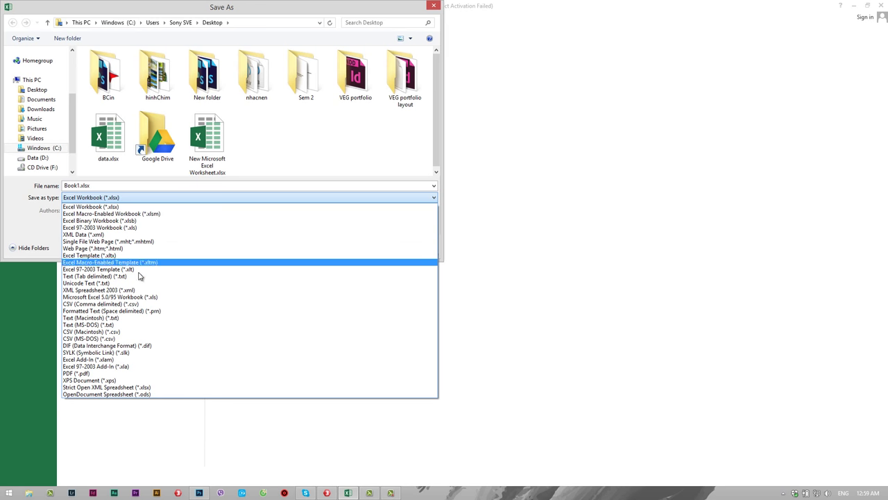
click(100, 284)
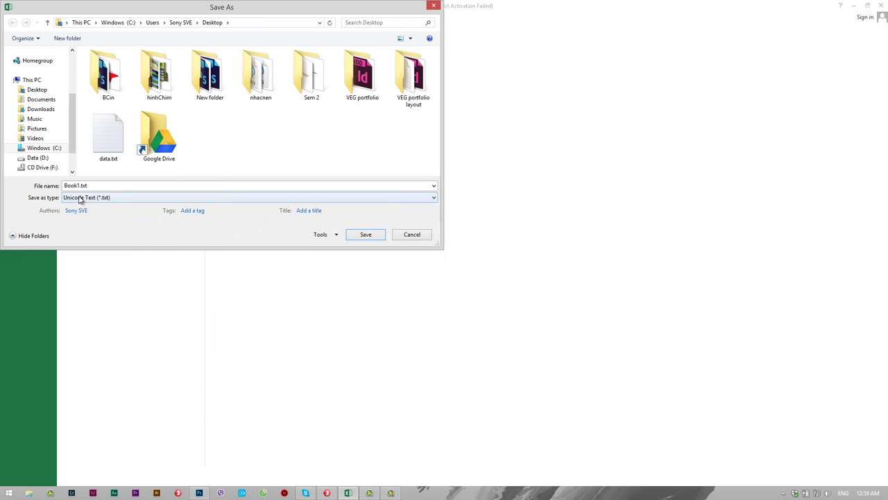
click(76, 185)
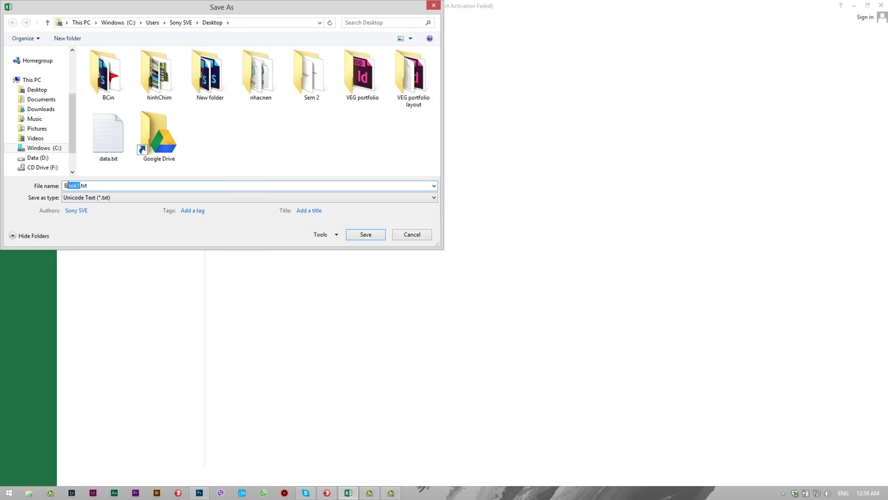
click(65, 185)
text(tutdata)
click(376, 240)
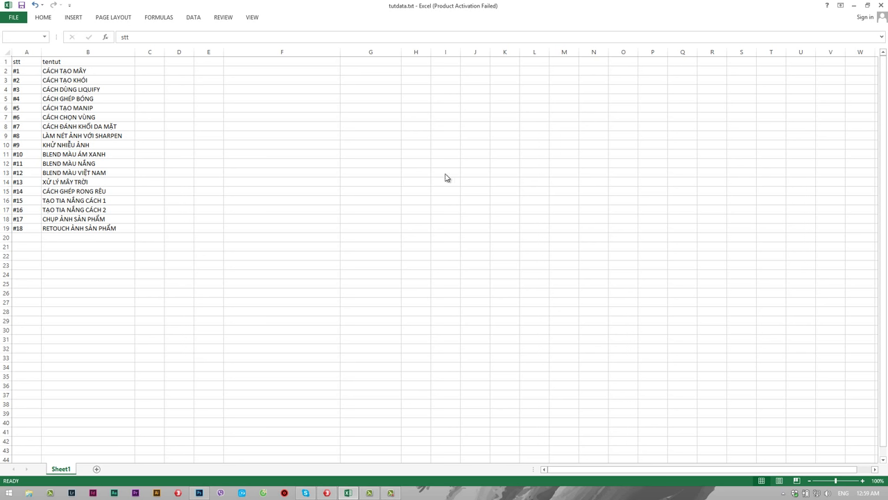
click(404, 274)
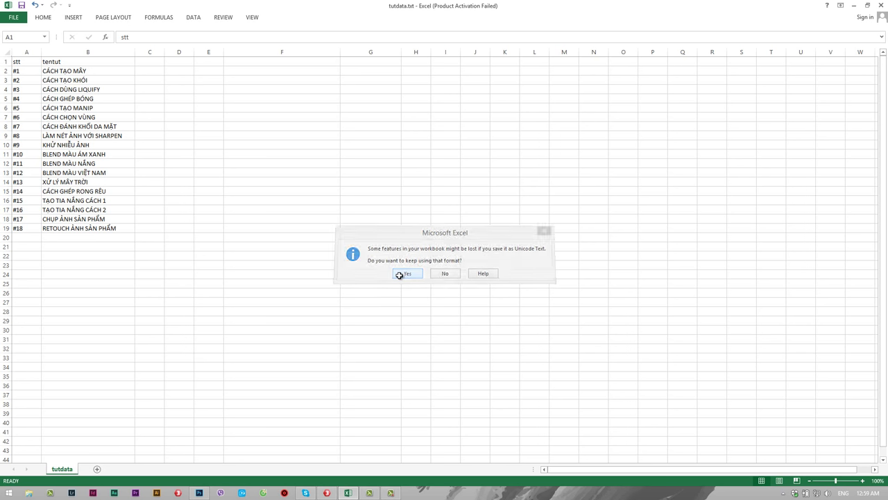
click(884, 4)
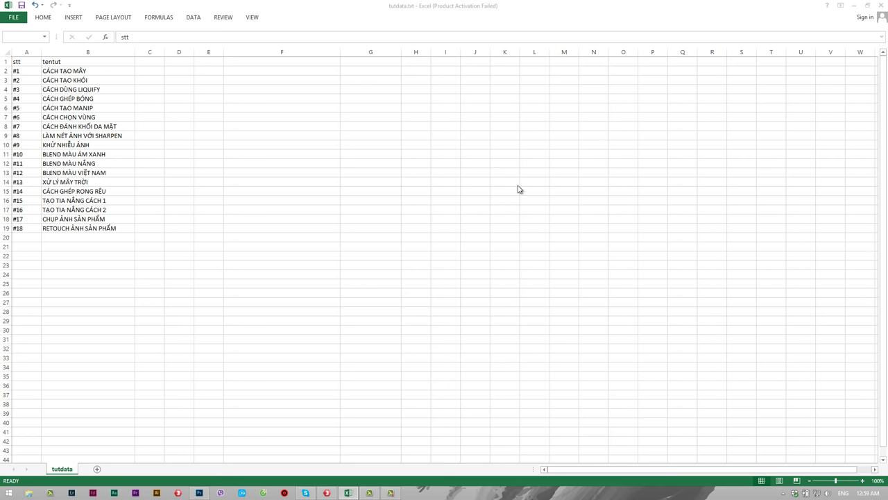
click(444, 258)
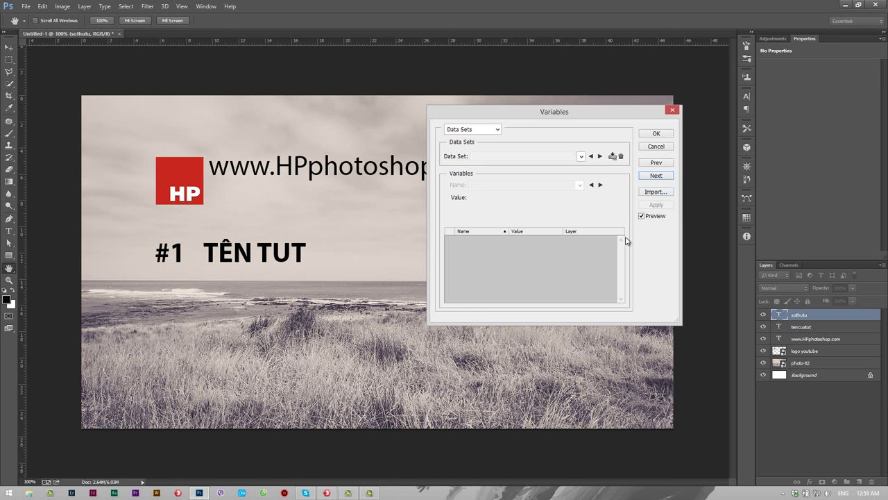
Import Desktop\tutdata.txt as data sets using Unicode (UTF-16) encoding.
click(660, 194)
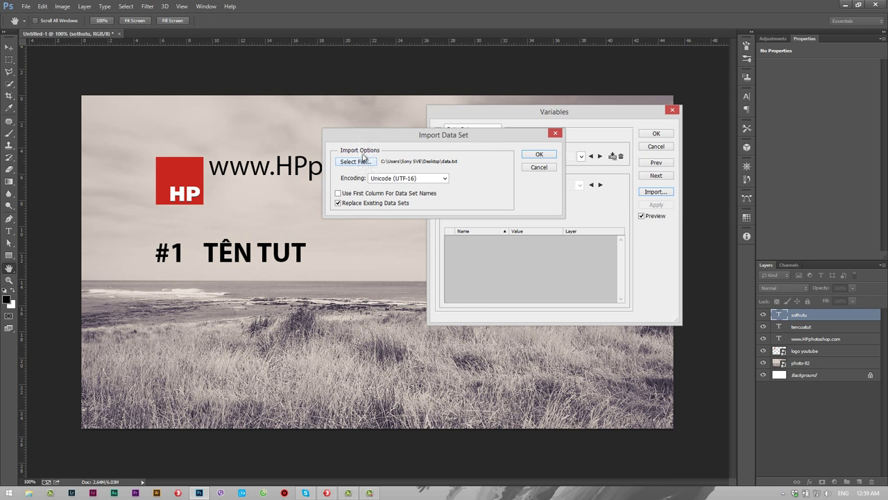
click(357, 162)
scroll(756, 288, down, 5)
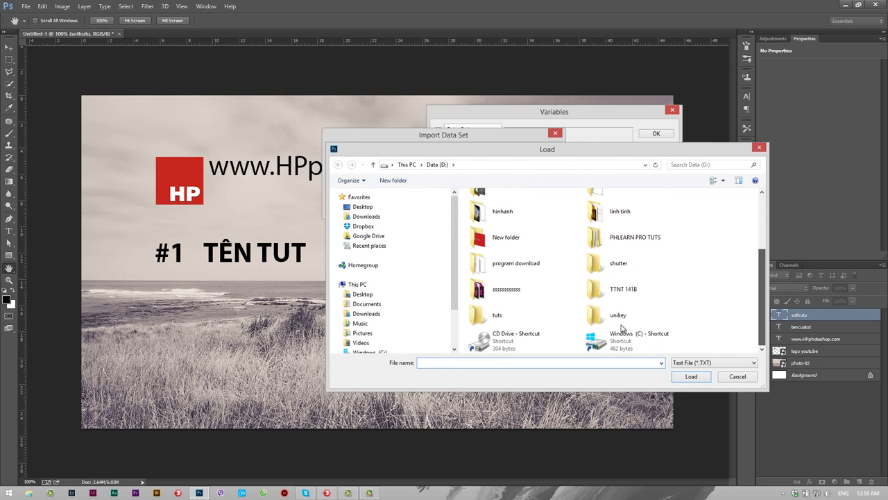
click(360, 207)
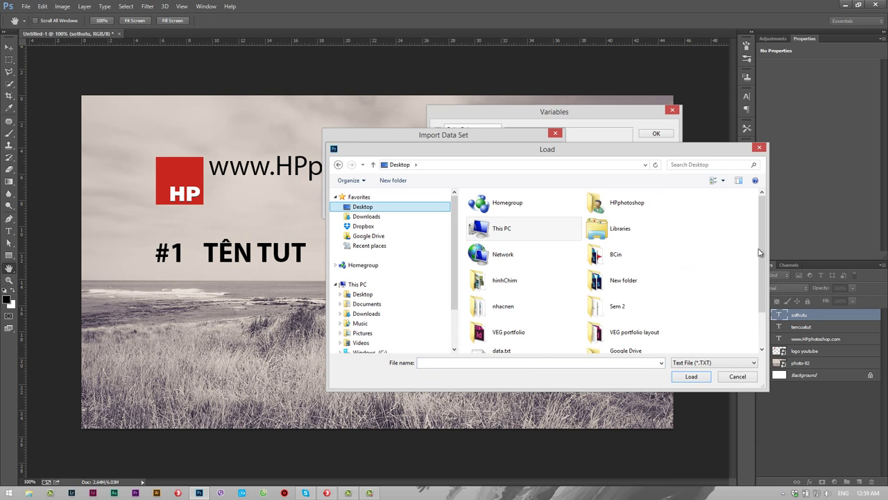
scroll(753, 284, down, 2)
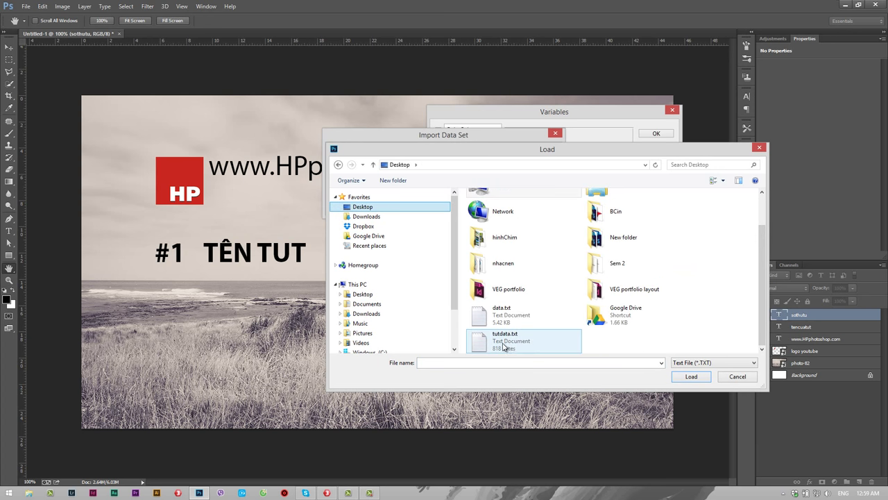
click(534, 345)
click(691, 378)
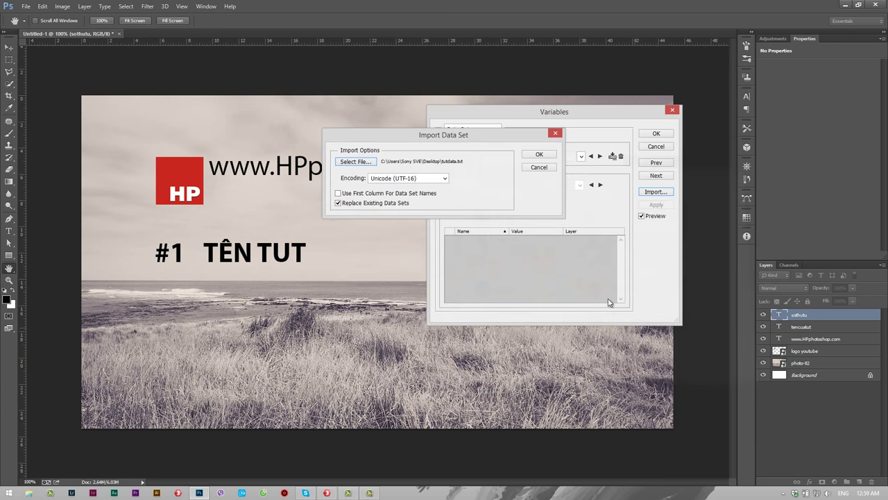
click(410, 182)
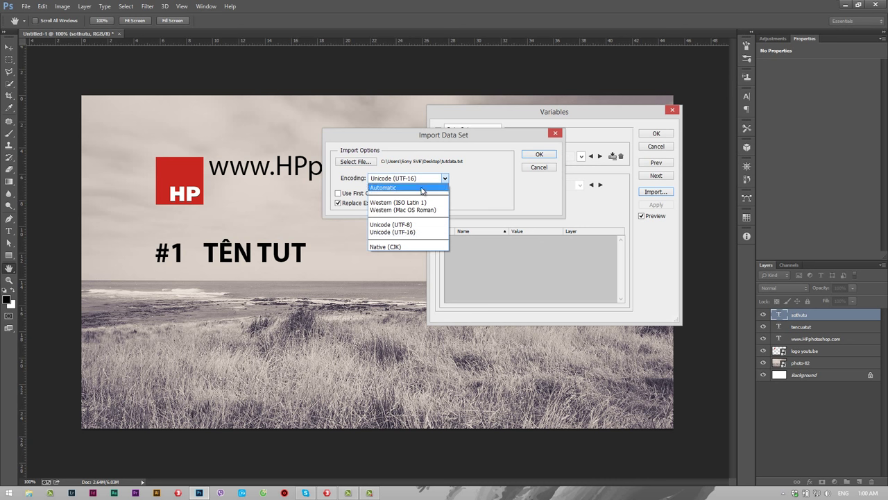
click(423, 188)
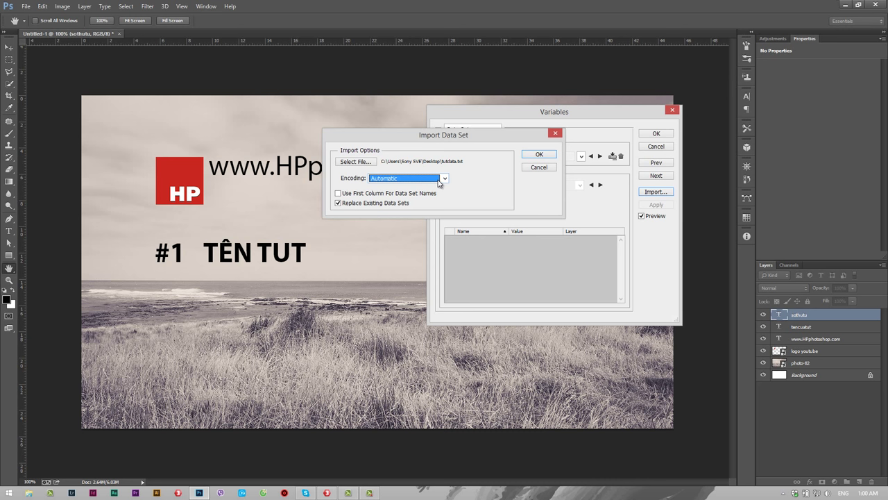
click(439, 181)
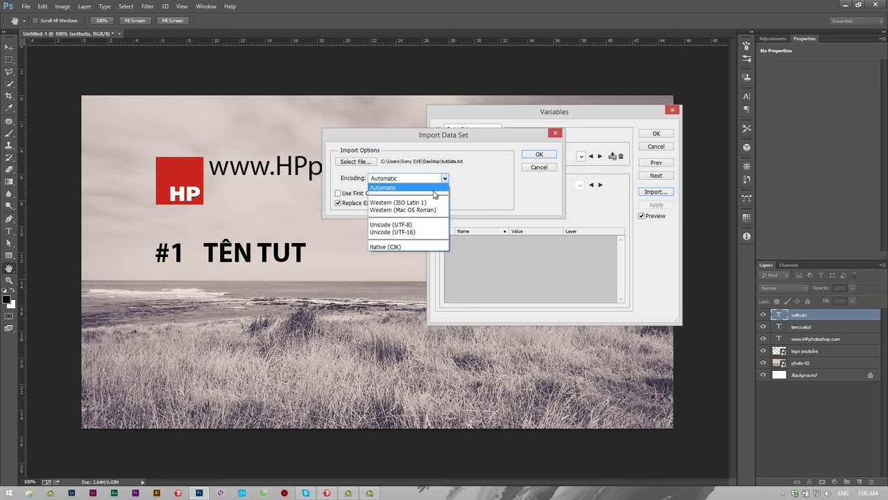
click(417, 234)
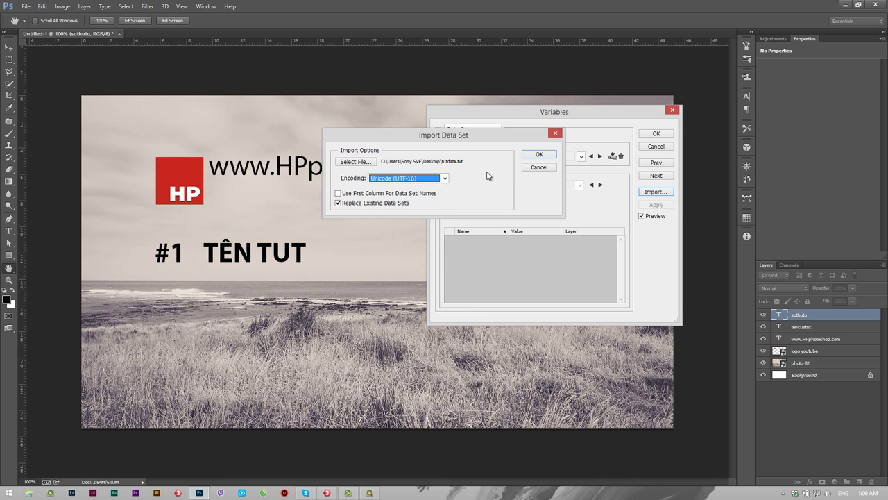
click(539, 156)
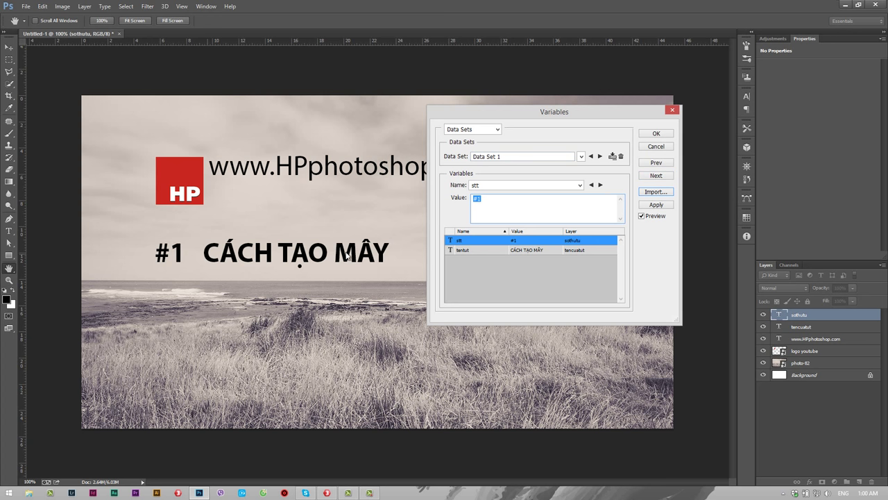
Preview data sets 2 through 4 ('#4 CÁCH GHÉP BÓNG'), then close Variables with OK.
click(602, 185)
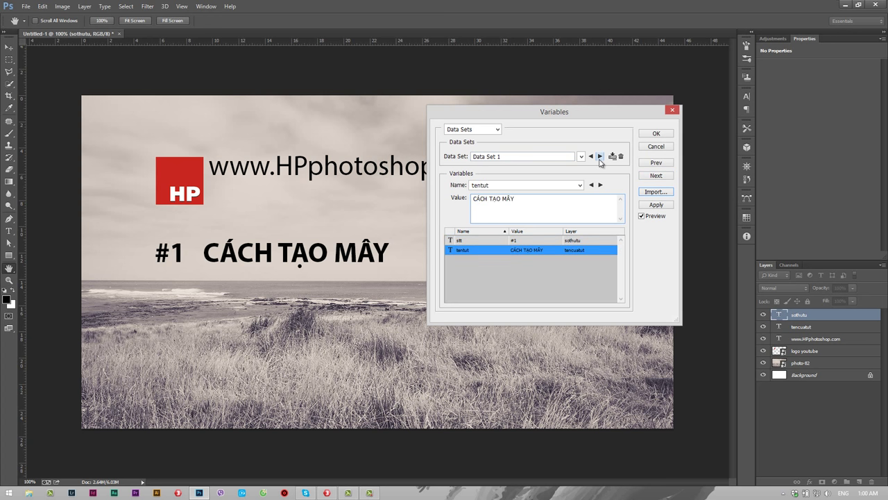
click(600, 157)
click(601, 158)
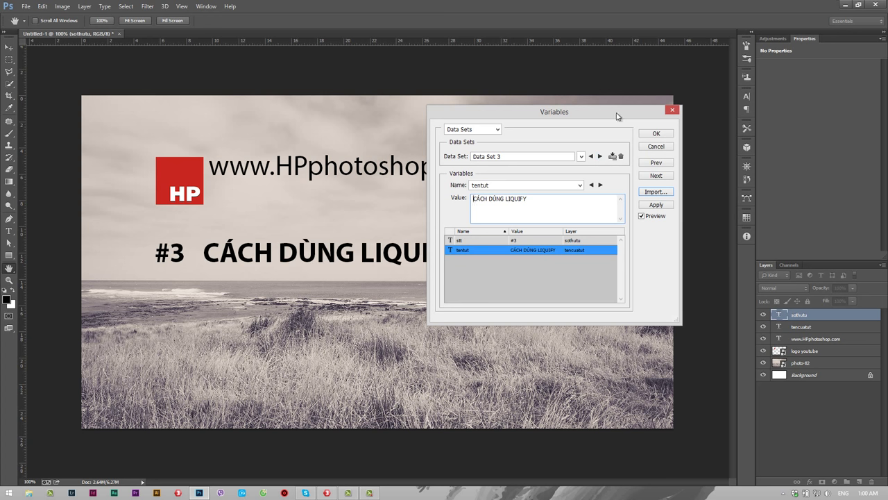
mouse_move(560, 116)
mouse_down()
mouse_move(662, 104)
mouse_move(651, 119)
mouse_up()
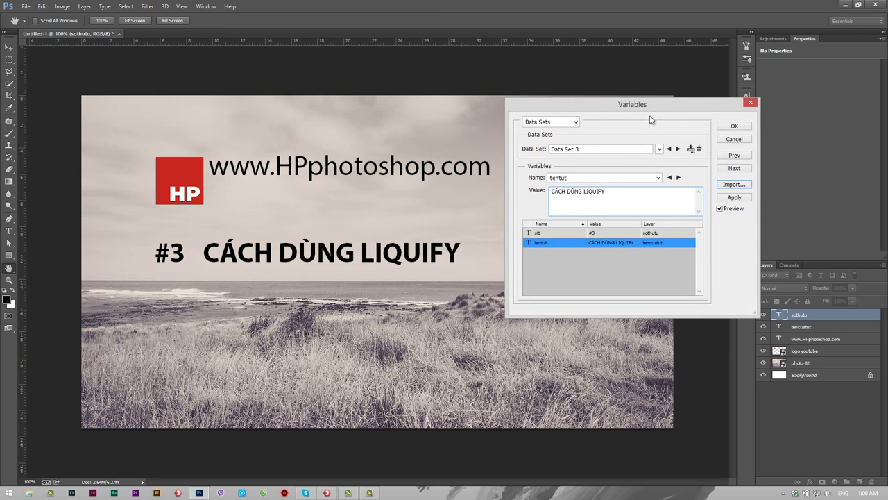
click(678, 150)
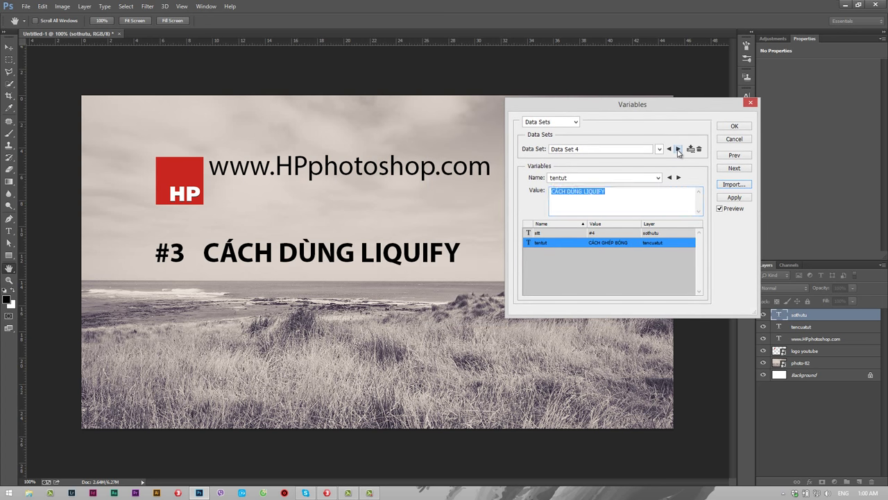
click(737, 130)
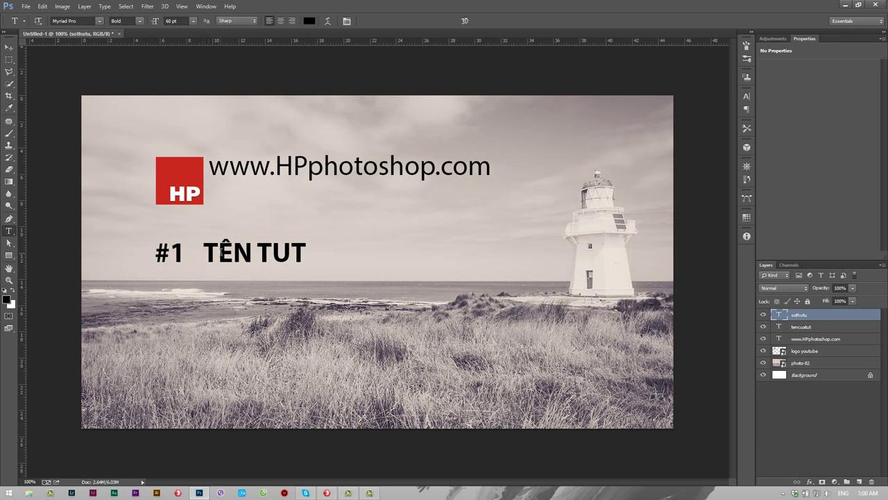
Open the Export Data Sets as Files dialog from the File > Export menu.
click(26, 9)
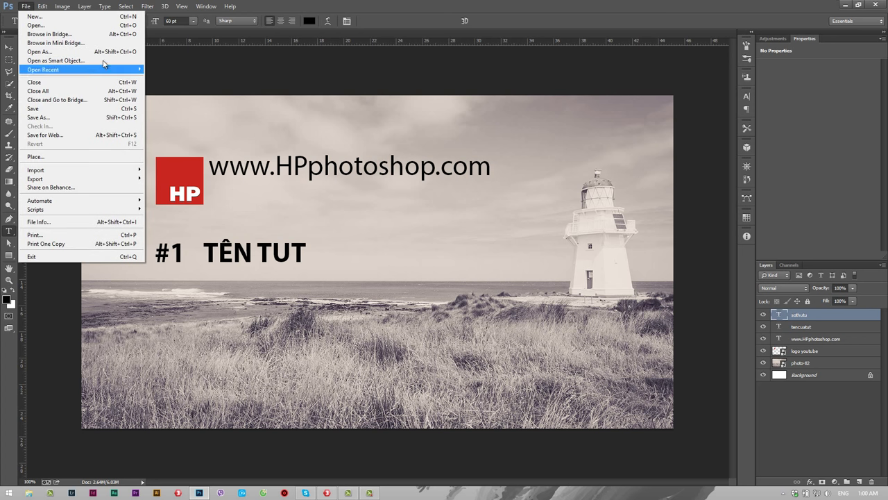
click(189, 75)
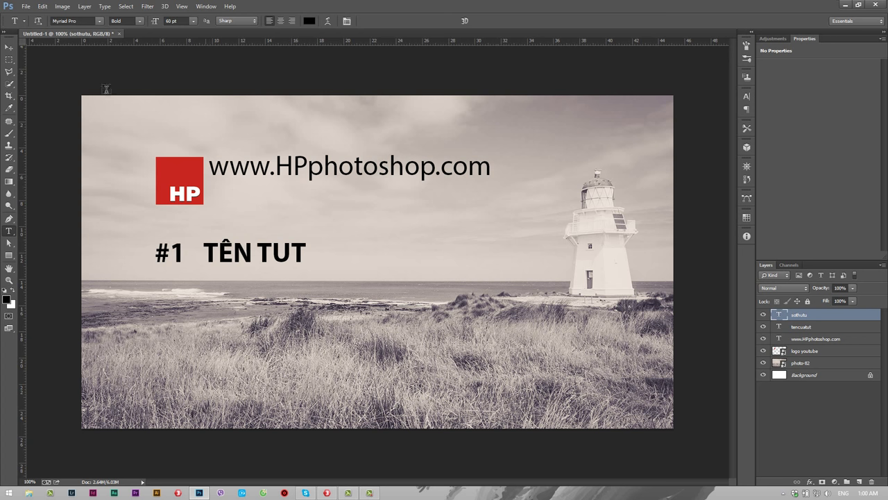
click(26, 7)
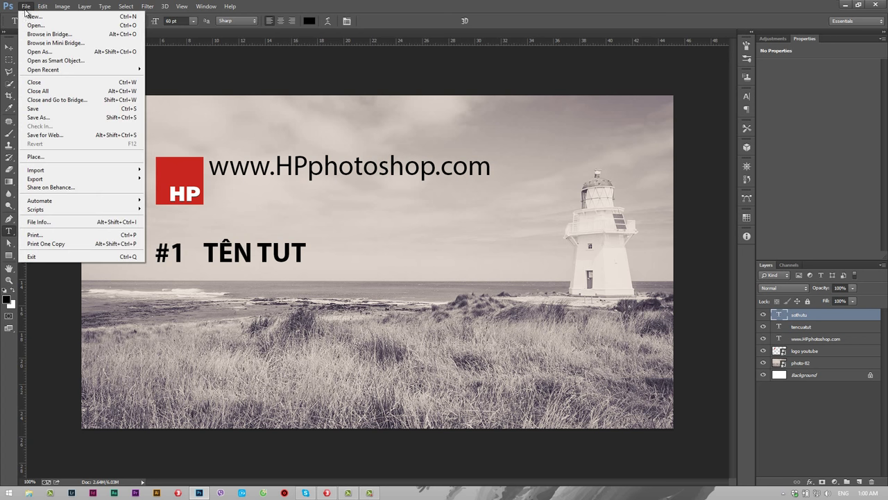
mouse_move(41, 178)
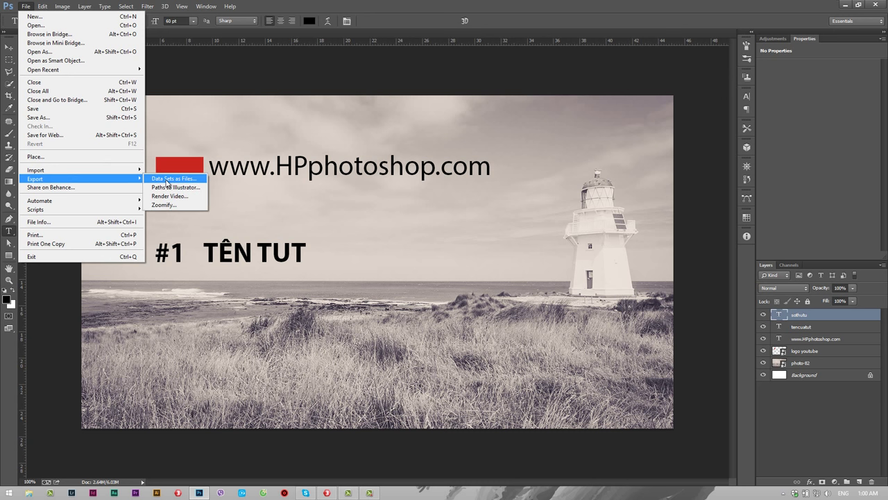
click(166, 179)
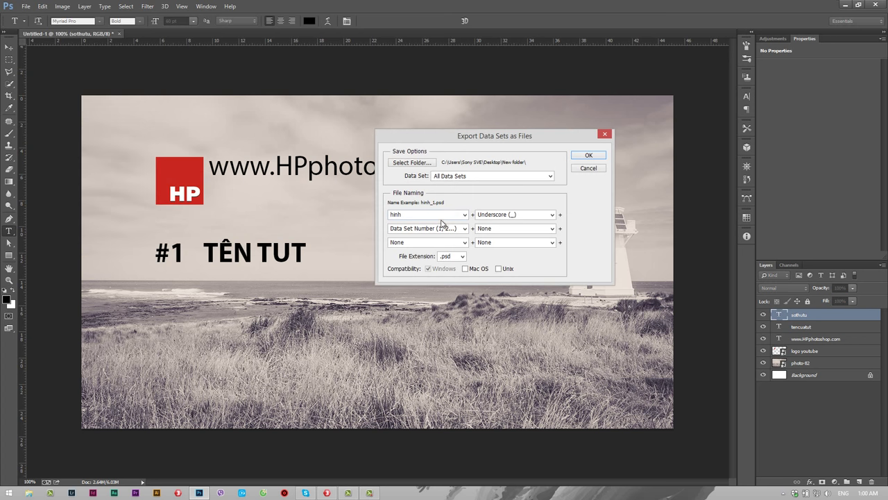
Open the export destination folder picker and browse to the Desktop.
drag(484, 140, 494, 137)
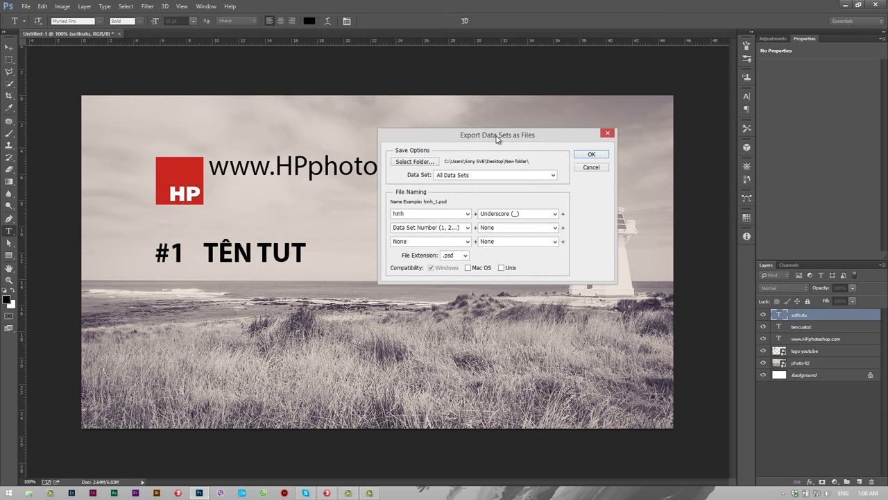
click(421, 161)
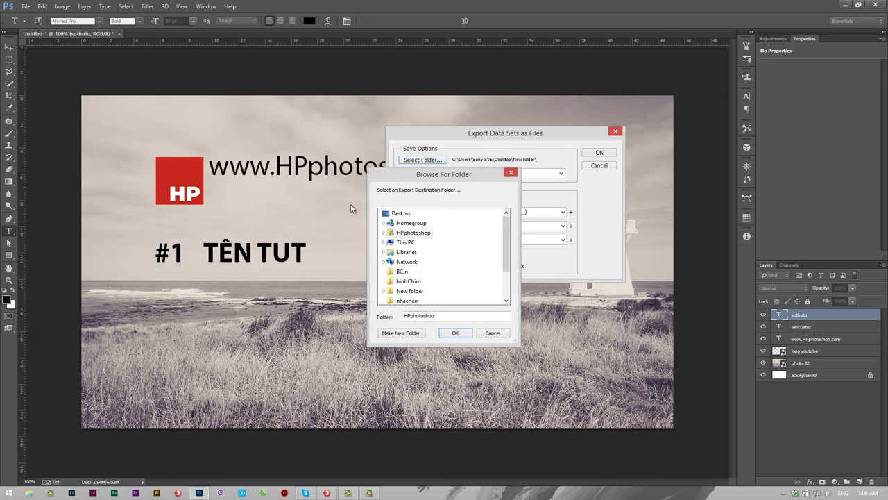
click(385, 234)
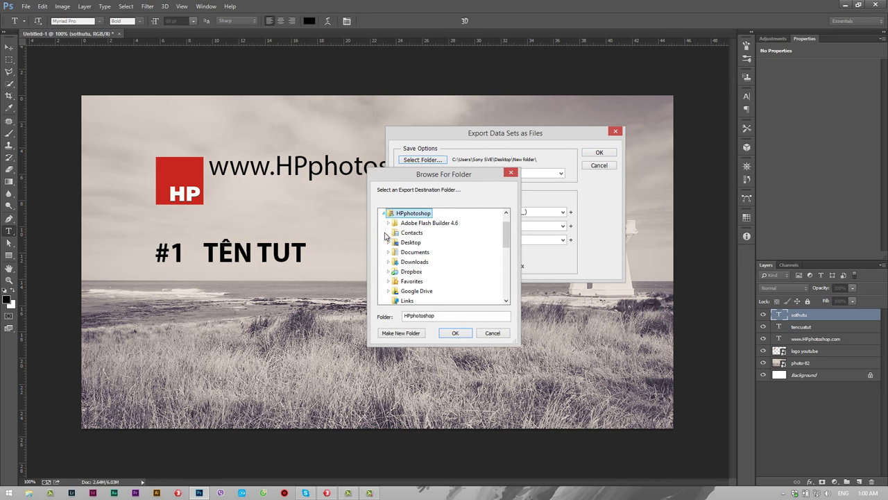
click(390, 242)
click(408, 223)
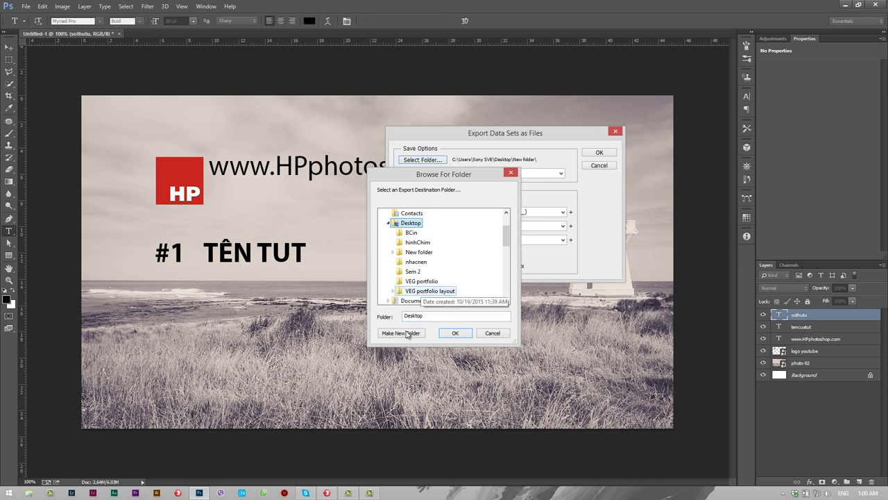
Create a new Desktop folder named 'tut data' and set it as the export destination.
click(400, 334)
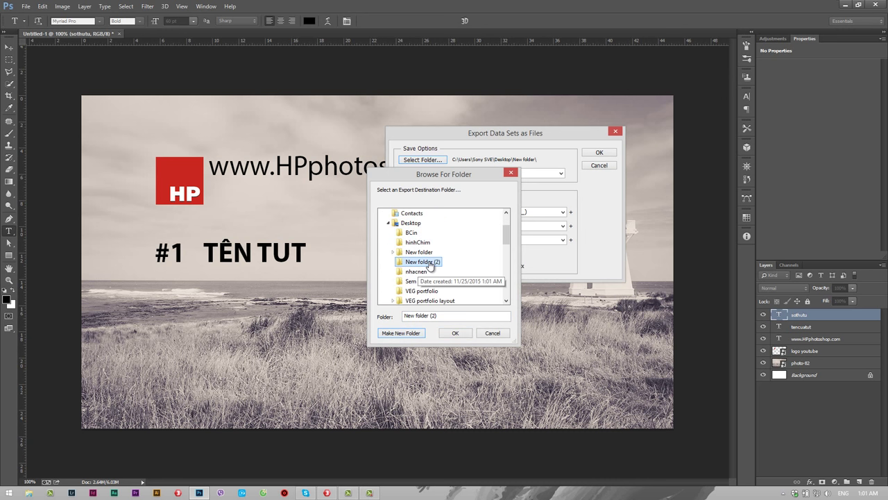
click(428, 262)
right_click(428, 262)
click(346, 227)
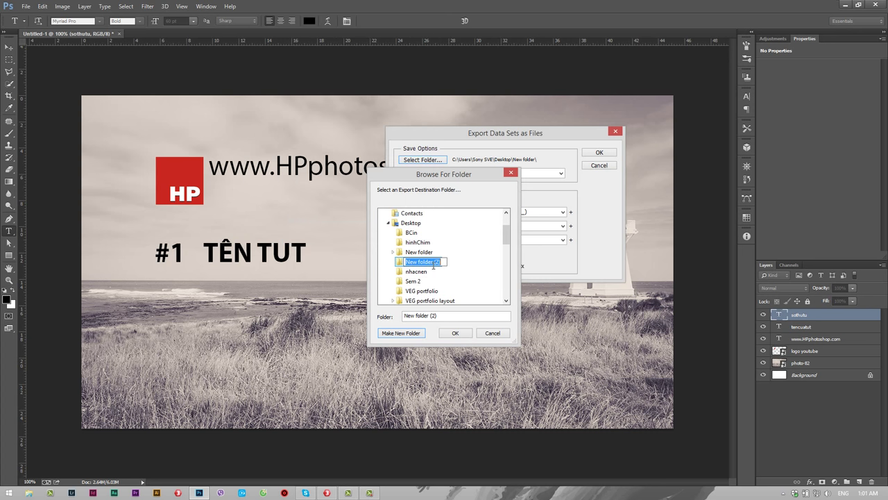
text(tut data)
key(Return)
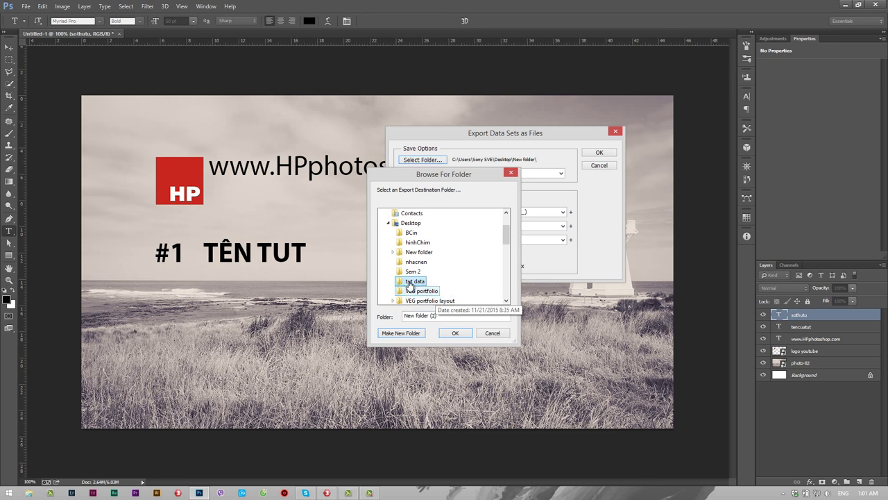
click(455, 334)
double_click(438, 212)
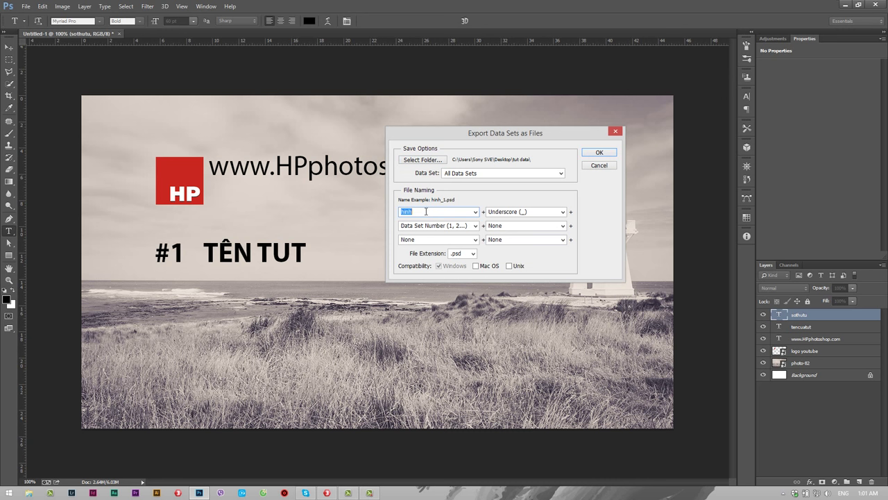
Export every data set as numbered PSDs named tutdata_1.psd onward, keeping underscore and data set number.
text(tutthu)
text(data)
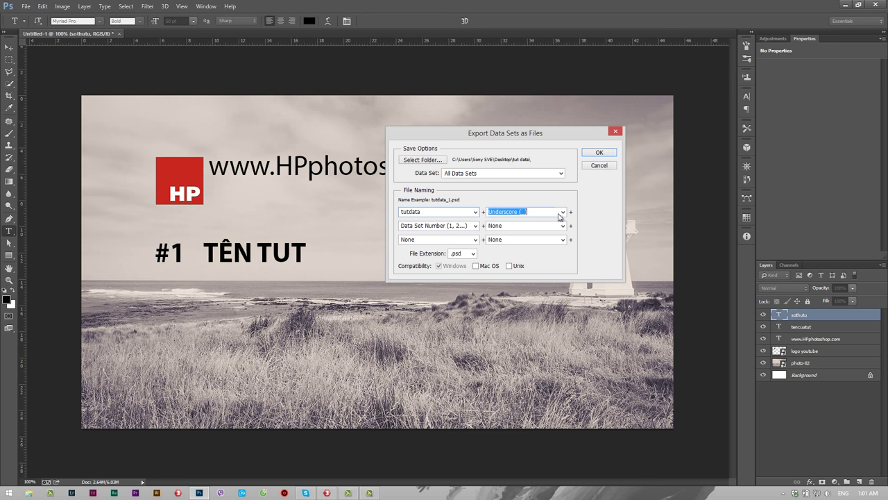
click(476, 225)
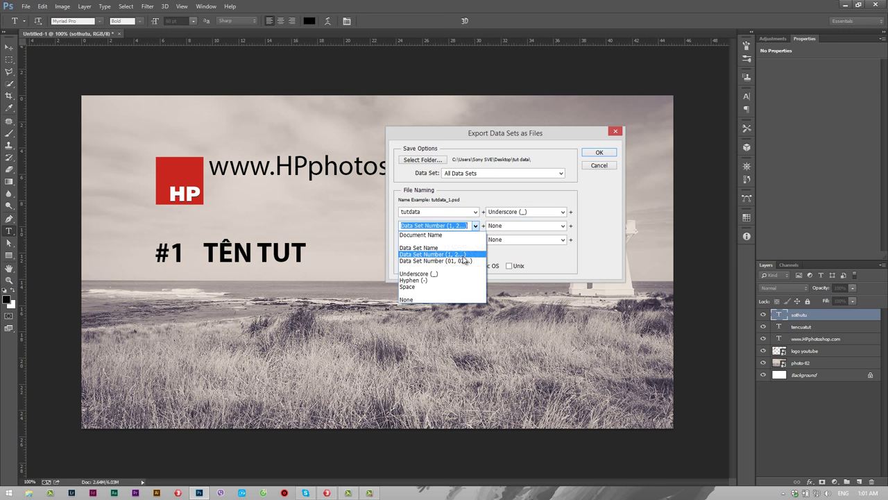
click(464, 254)
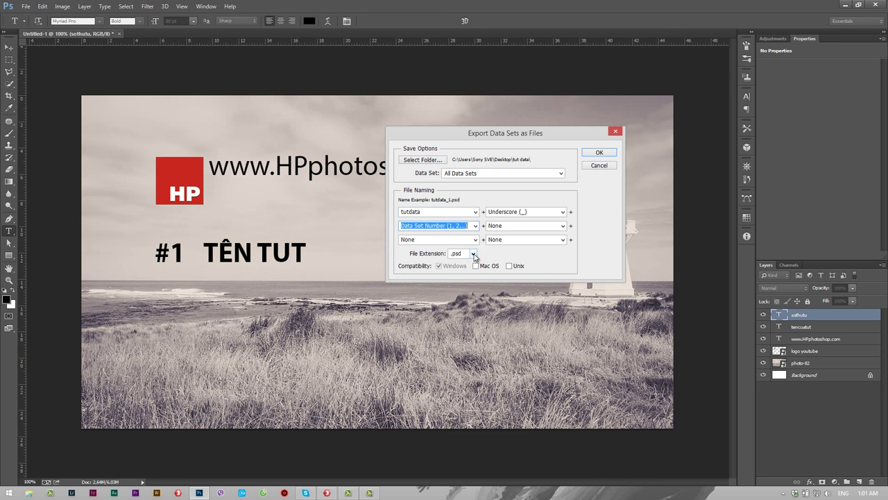
click(462, 254)
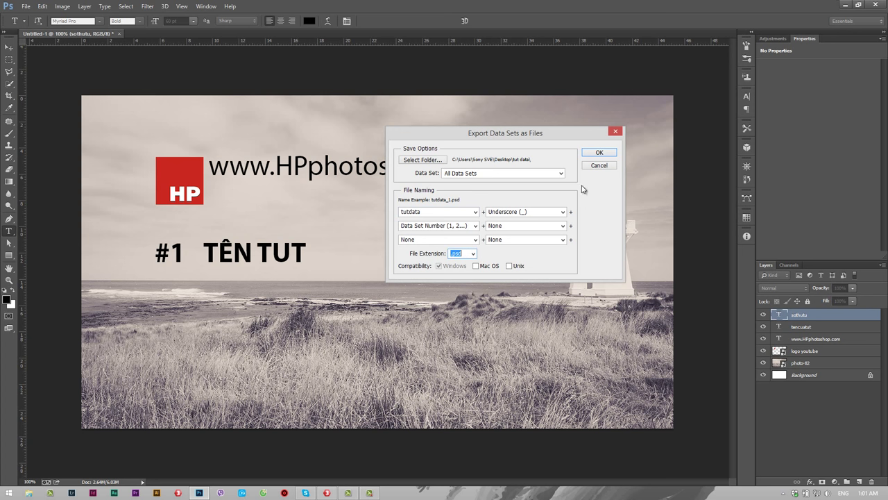
click(604, 156)
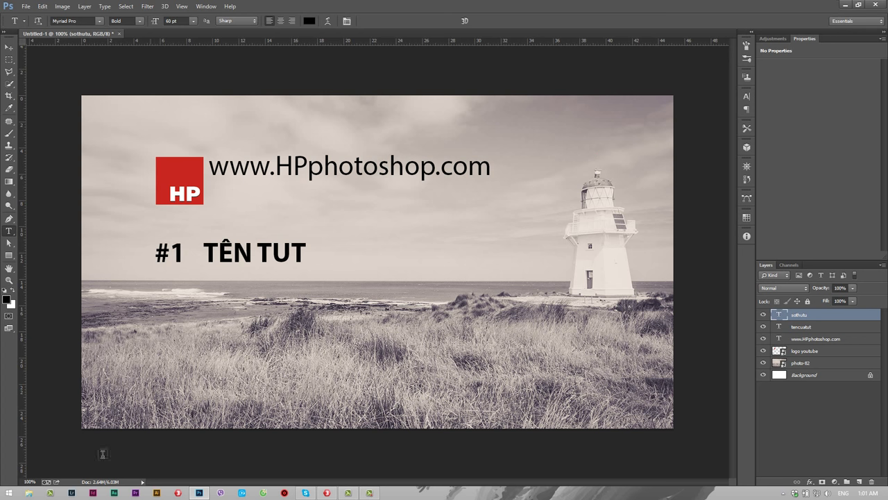
click(30, 494)
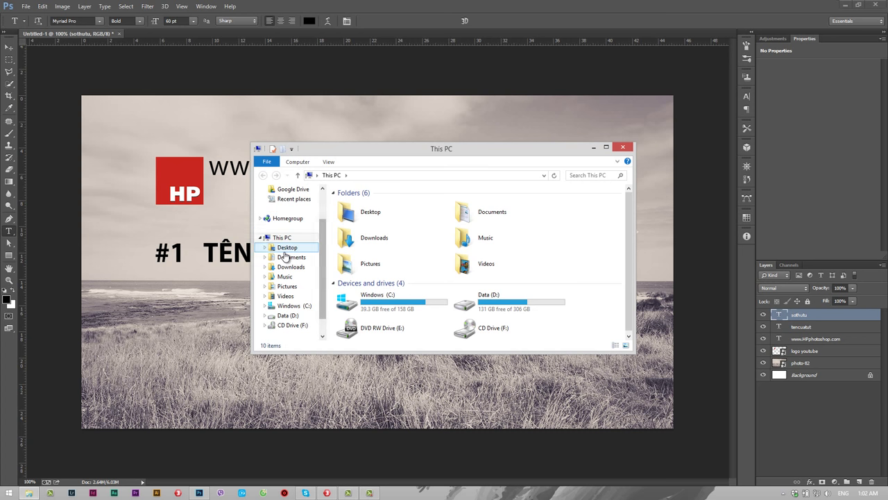
Open the Desktop 'tut data' folder and select the exported tutdata_14.psd and tutdata_15.psd.
click(288, 247)
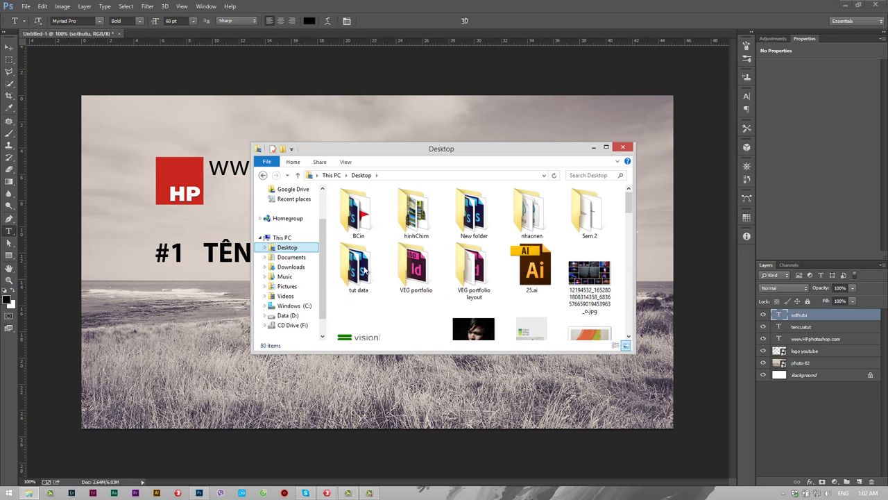
double_click(358, 267)
scroll(632, 211, down, 2)
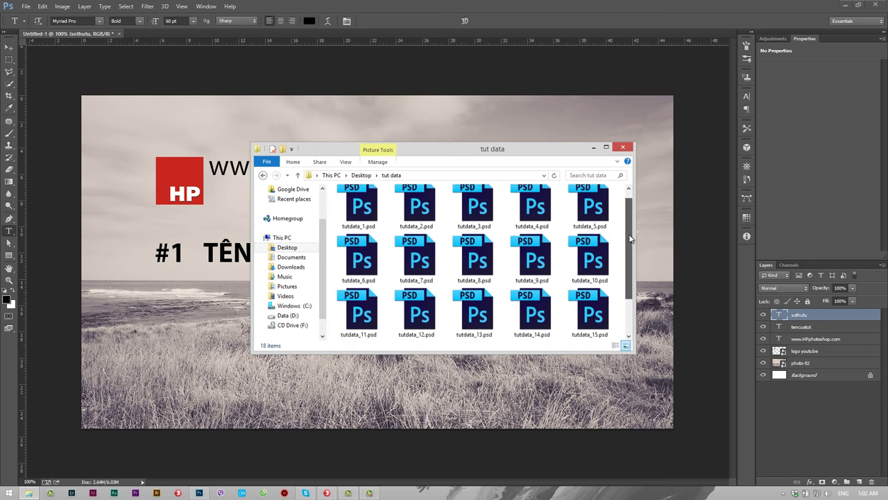
click(547, 262)
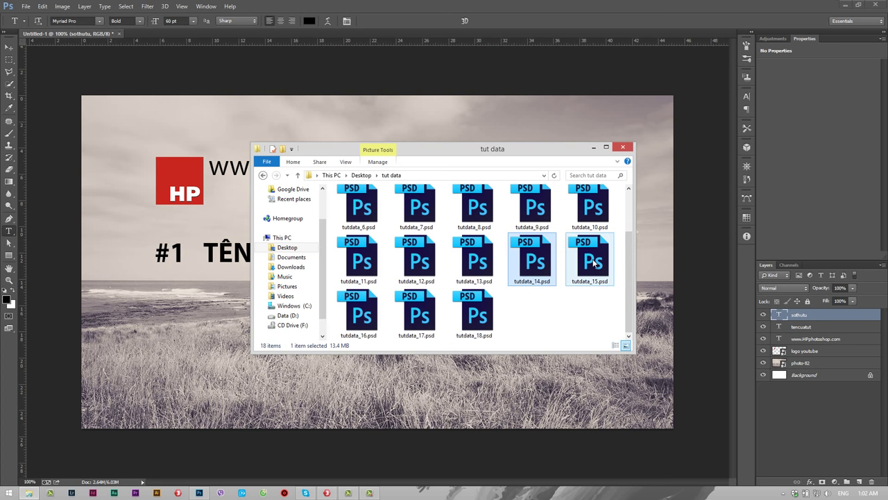
click(594, 262)
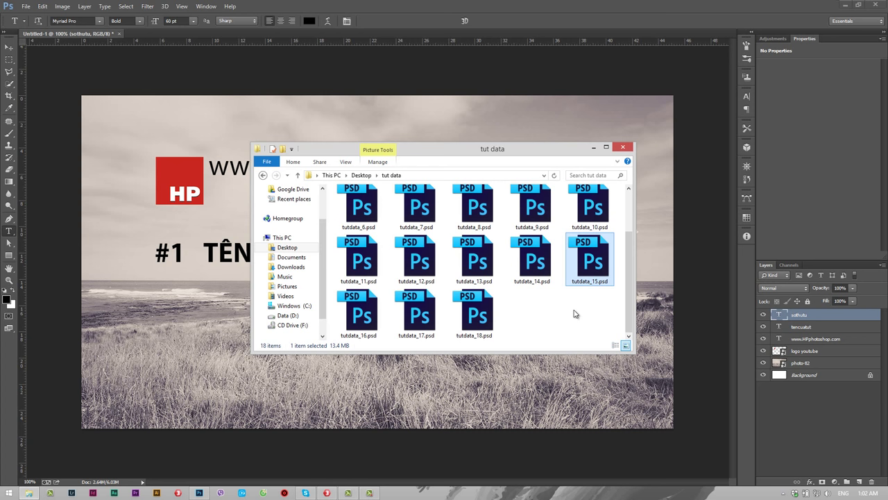
Open tutdata_15.psd ('#15 TẠO TIA NẮNG CÁCH 1'), nudge its tencuatut title right, and close it.
double_click(590, 255)
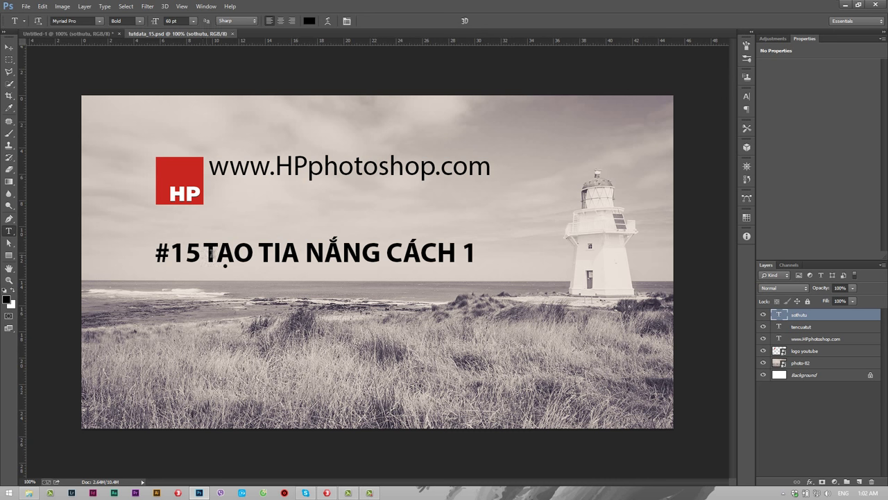
click(824, 327)
click(10, 50)
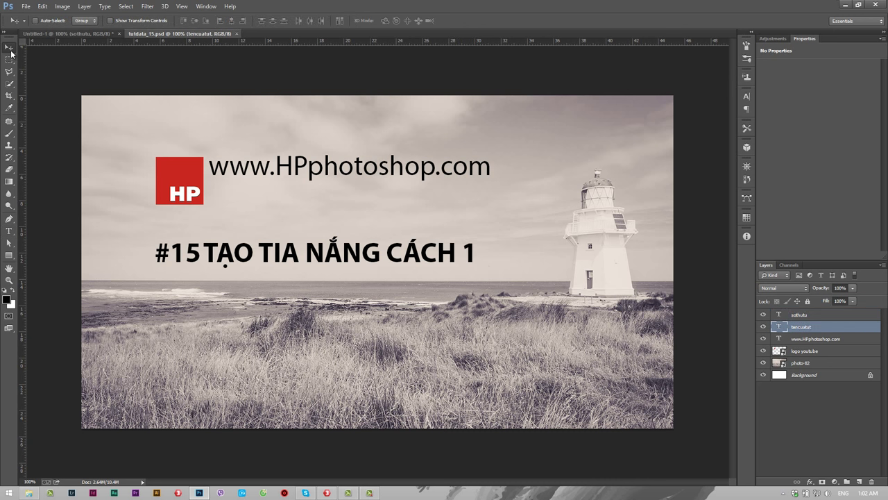
key(Right)
key(Right)
key(Right)
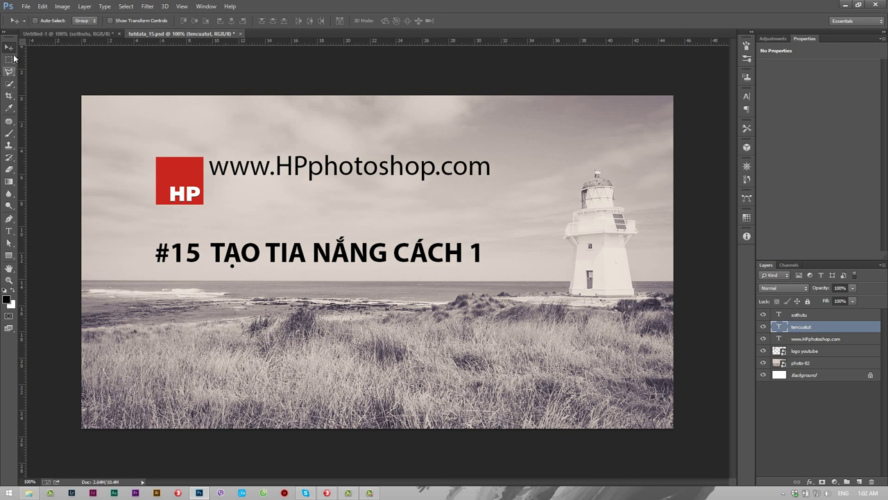
click(241, 33)
Dismiss the tutdata_15 save prompt and look over the exported PSDs like tutdata_9 and tutdata_14.
click(429, 181)
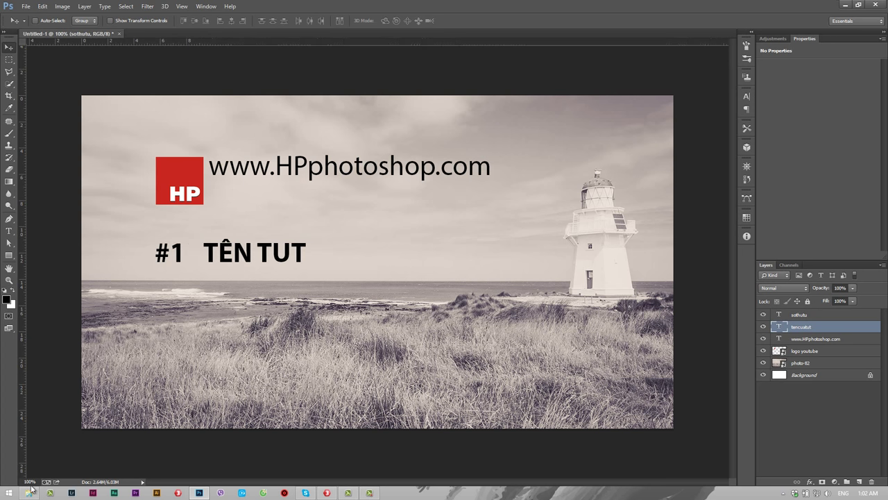
click(29, 492)
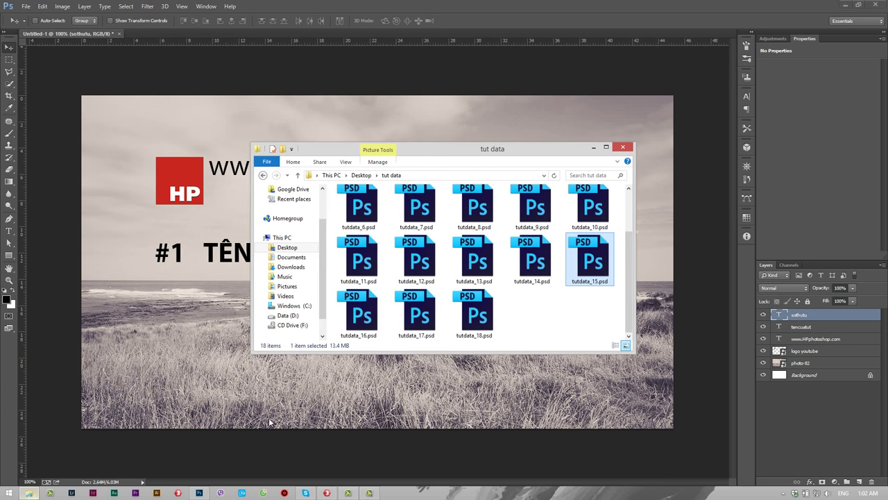
click(476, 269)
scroll(479, 208, up, 1)
click(544, 225)
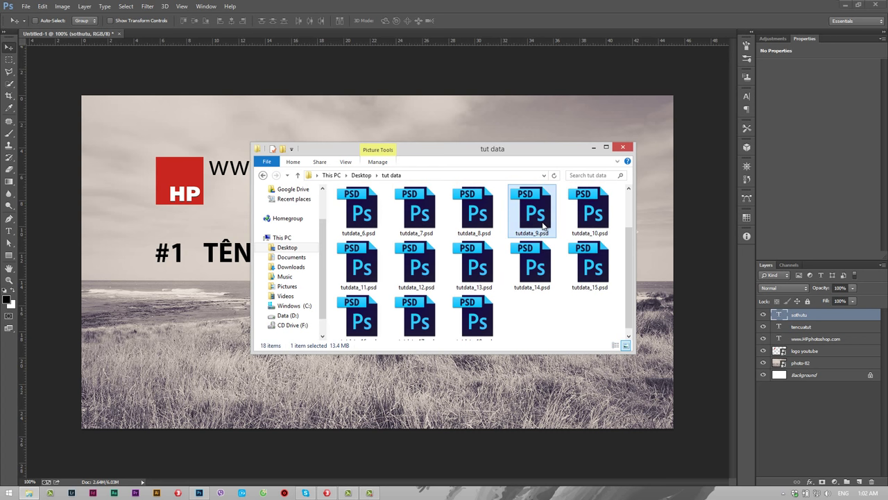
click(545, 272)
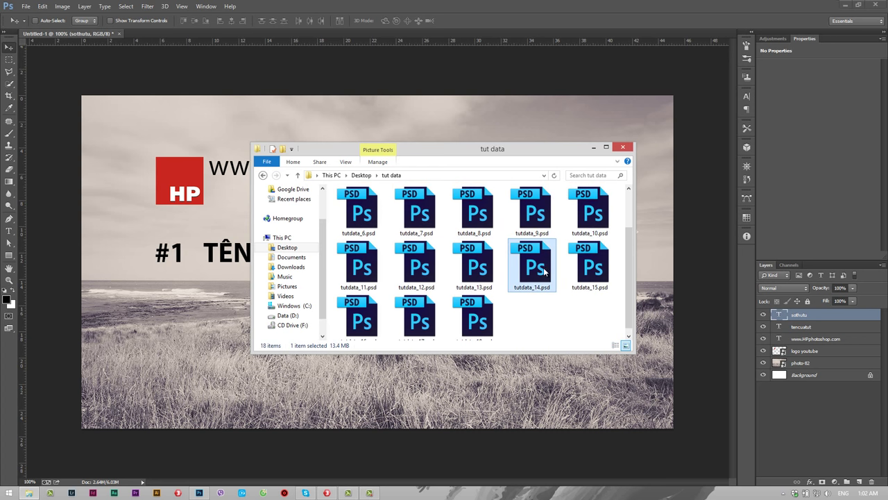
click(569, 313)
scroll(479, 271, up, 2)
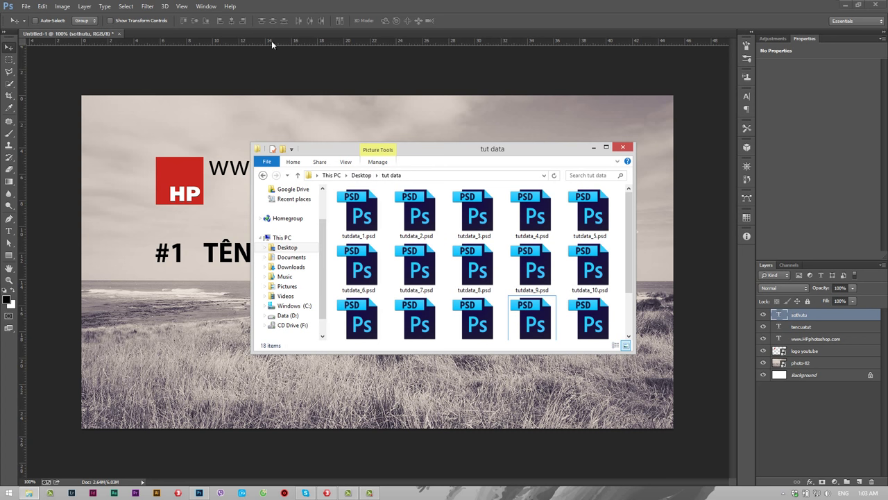
click(25, 6)
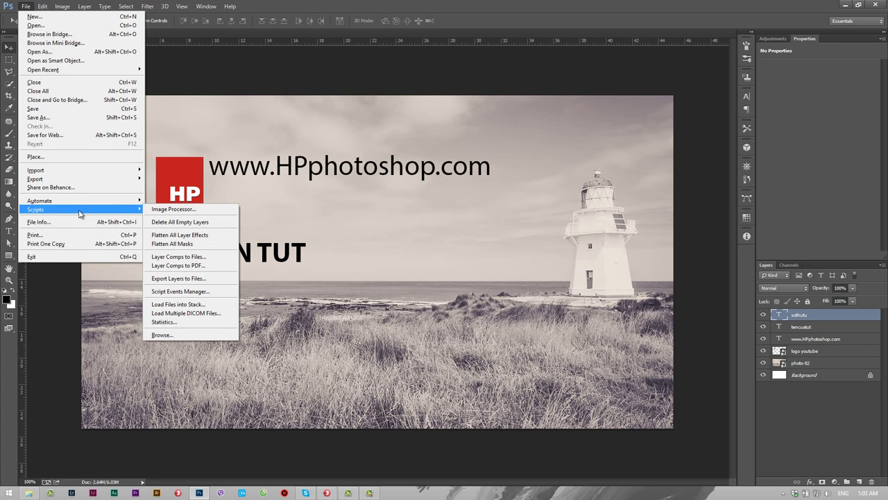
mouse_move(36, 209)
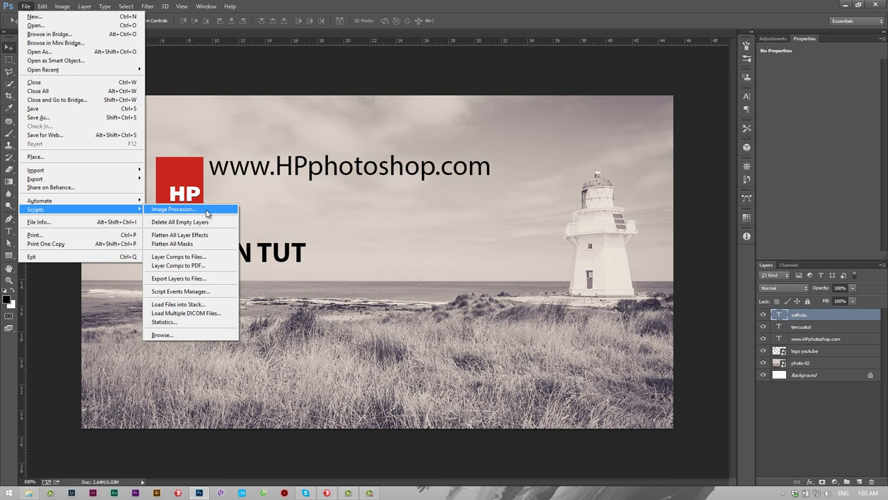
Launch the Image Processor script and begin choosing its source image folder.
click(207, 211)
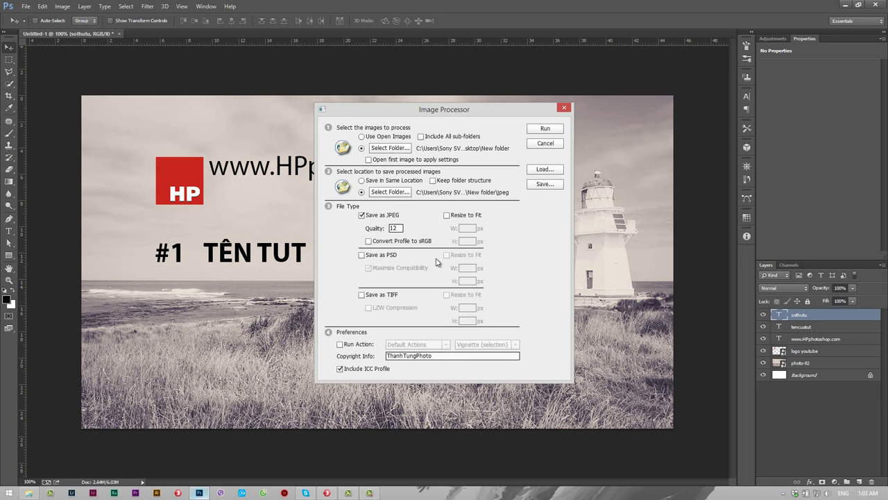
drag(452, 114, 438, 107)
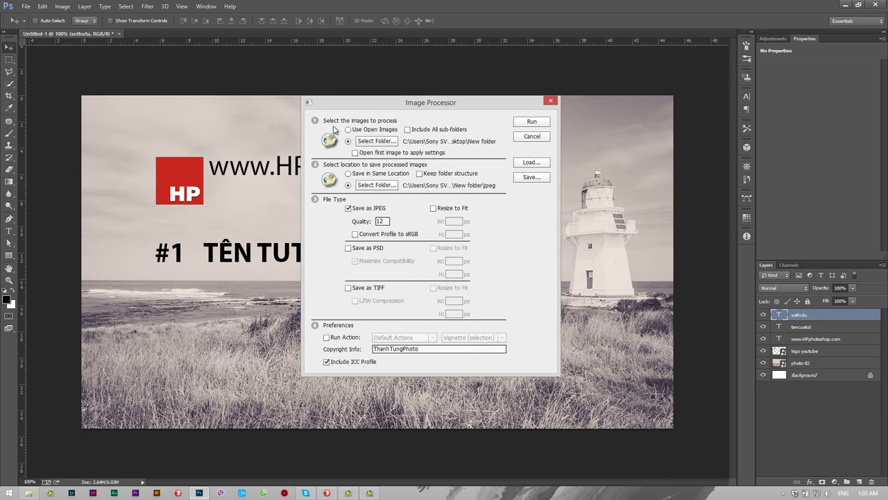
click(379, 141)
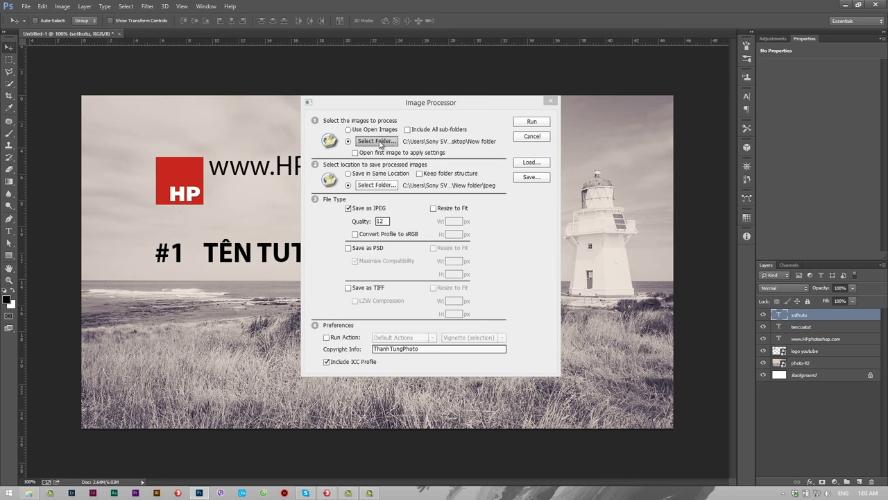
Set the Image Processor source folder to Desktop\tut data.
drag(509, 240, 509, 229)
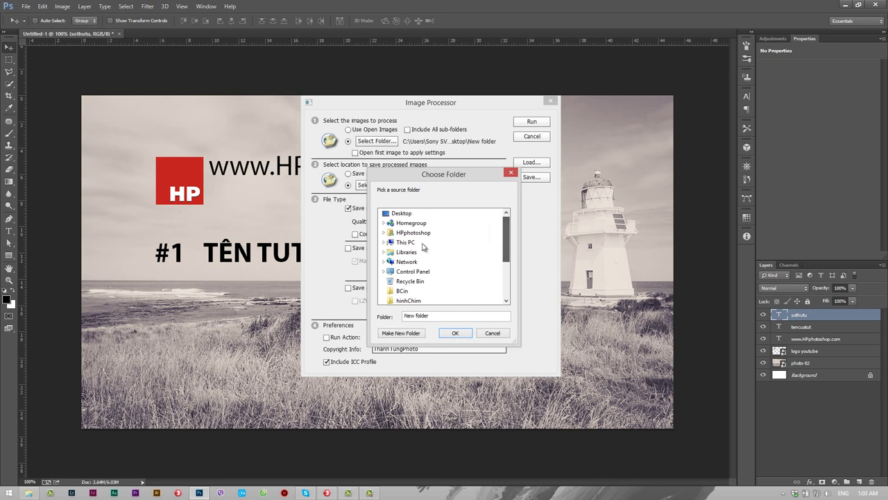
click(384, 233)
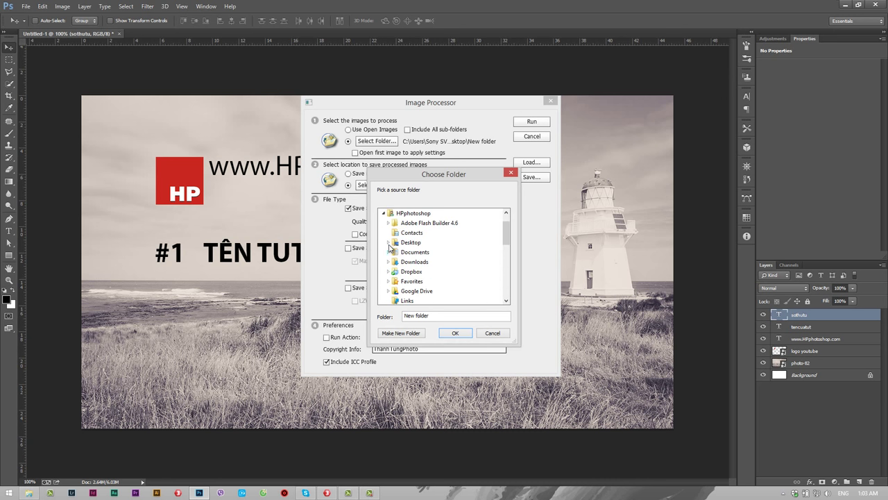
click(389, 244)
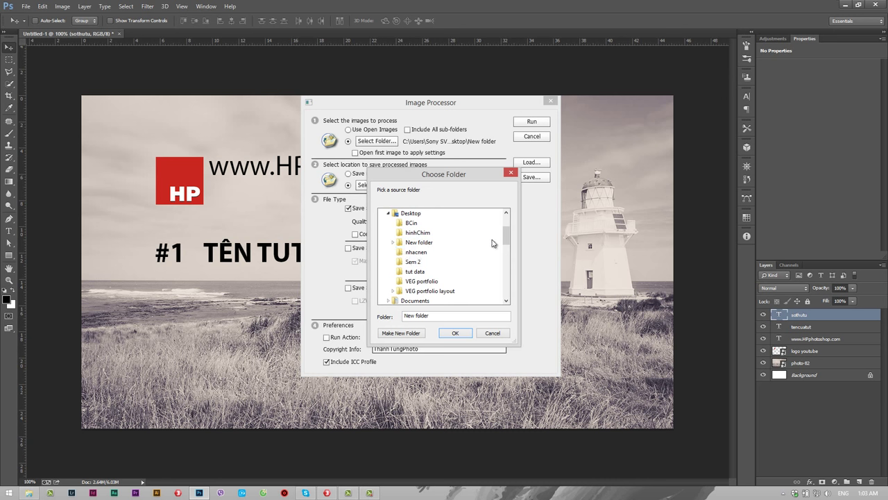
click(413, 273)
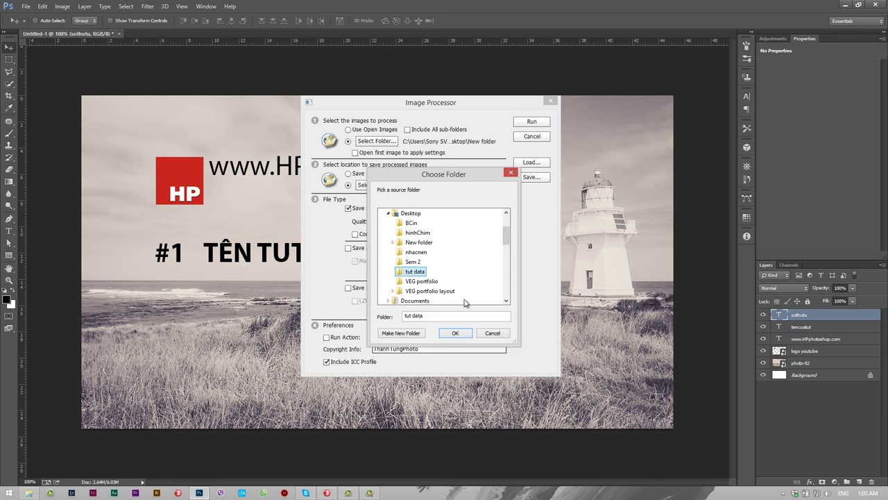
click(457, 334)
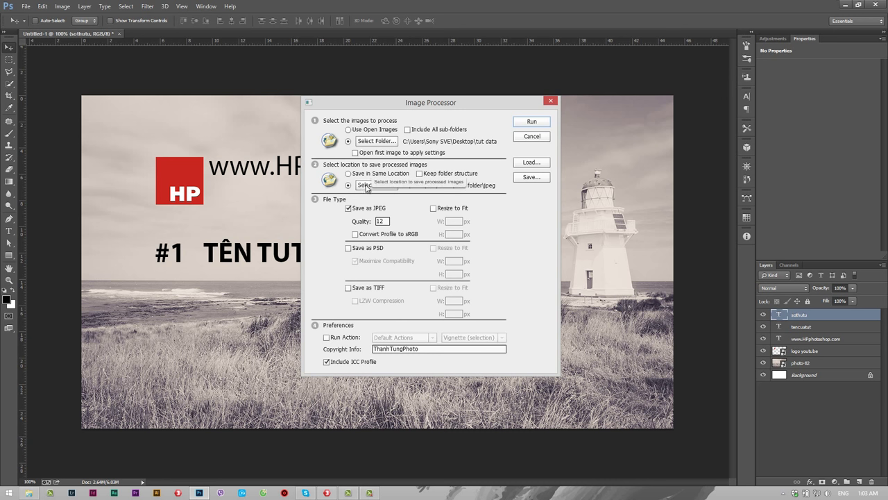
Set the output destination to a new folder named jpeg inside tut data.
click(366, 186)
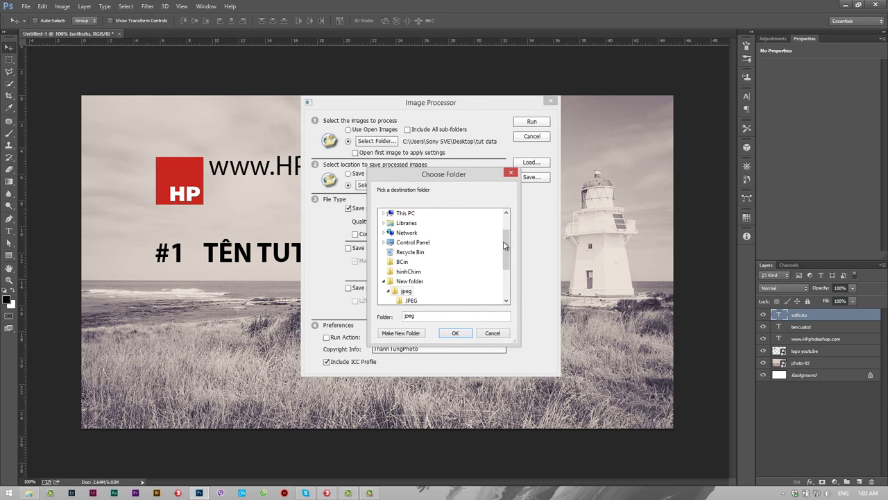
drag(505, 245, 497, 266)
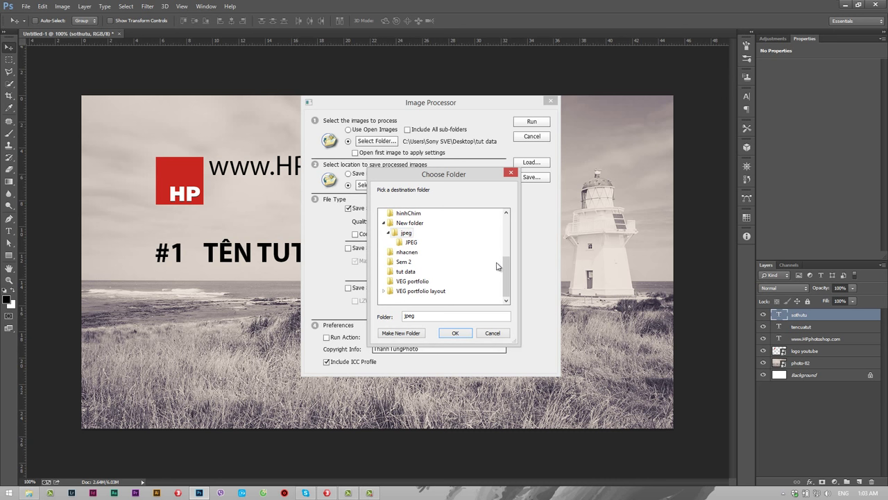
click(407, 272)
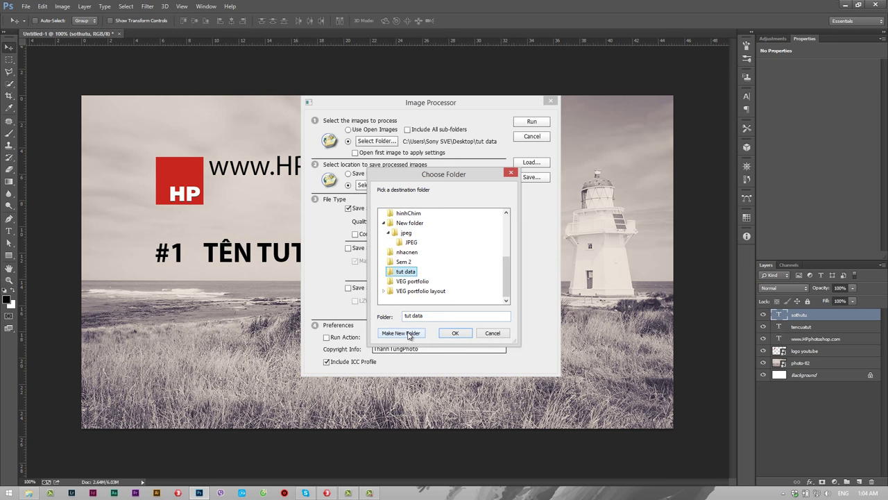
click(409, 333)
text(jpeg)
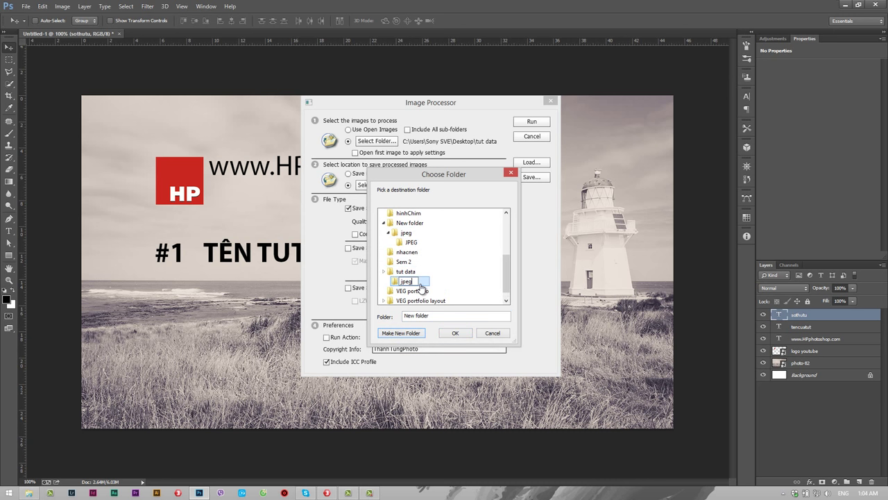
key(Return)
click(454, 333)
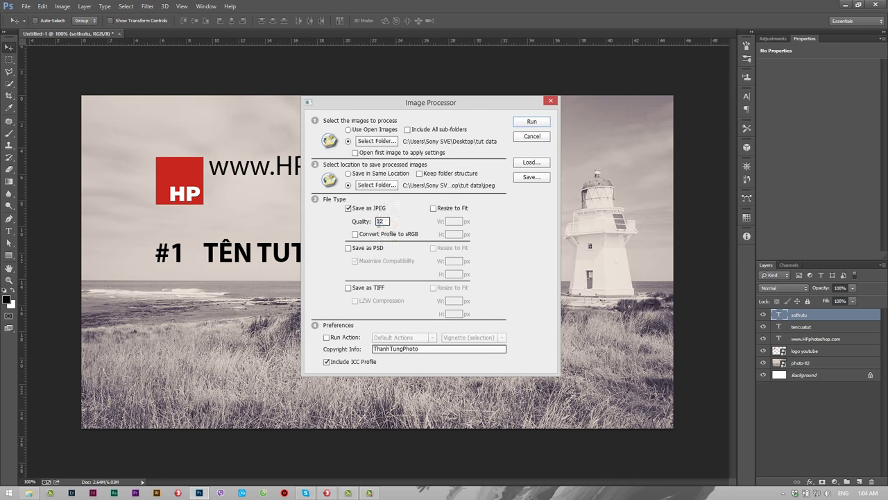
Keep JPEG quality at 12 and leave Save as TIFF unchecked.
double_click(379, 221)
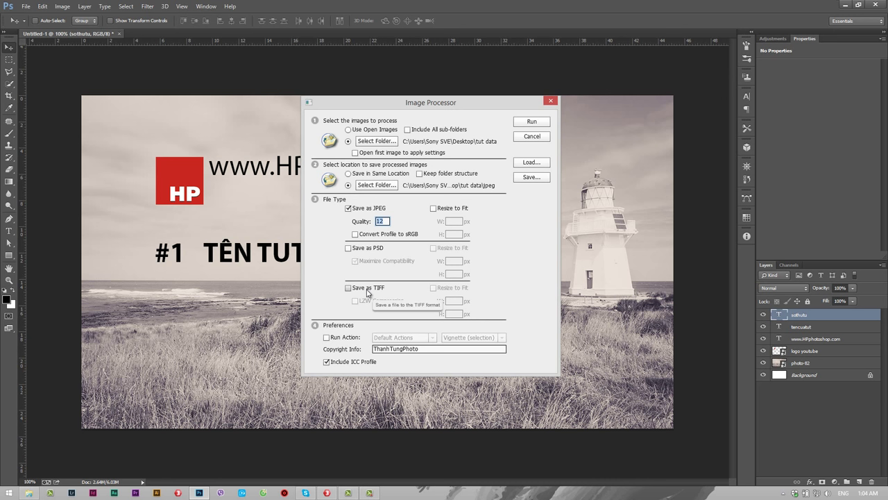
click(367, 291)
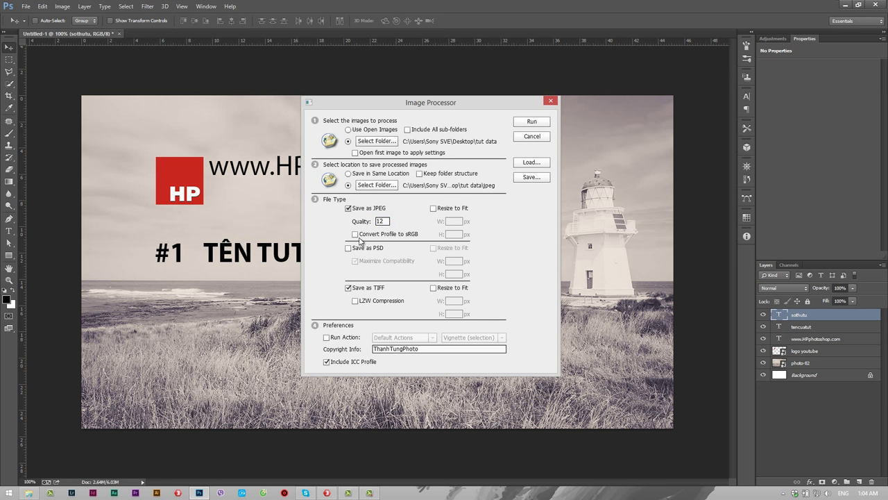
click(354, 290)
Change the copyright info to HPphotoshop and run the JPEG conversion.
drag(432, 348, 375, 350)
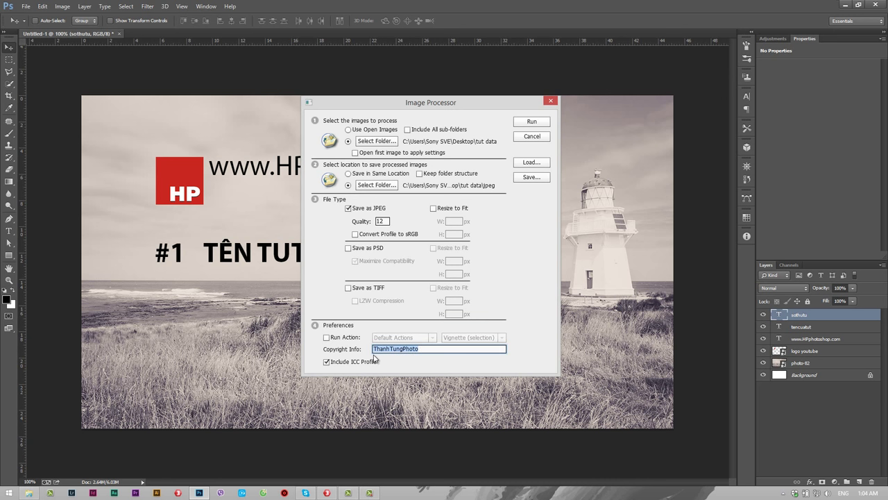
text(HPphotoshop)
drag(416, 349, 374, 349)
click(422, 346)
click(535, 122)
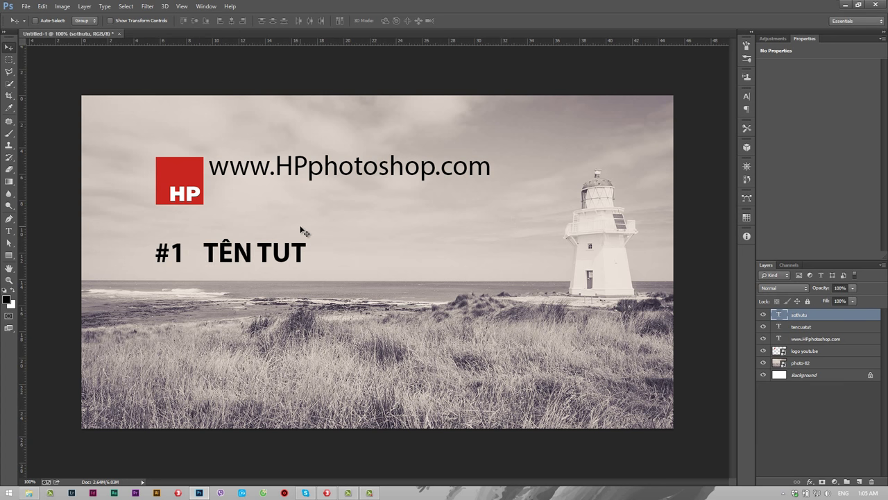
Open the tut data\jpeg\JPEG folder in File Explorer.
click(28, 493)
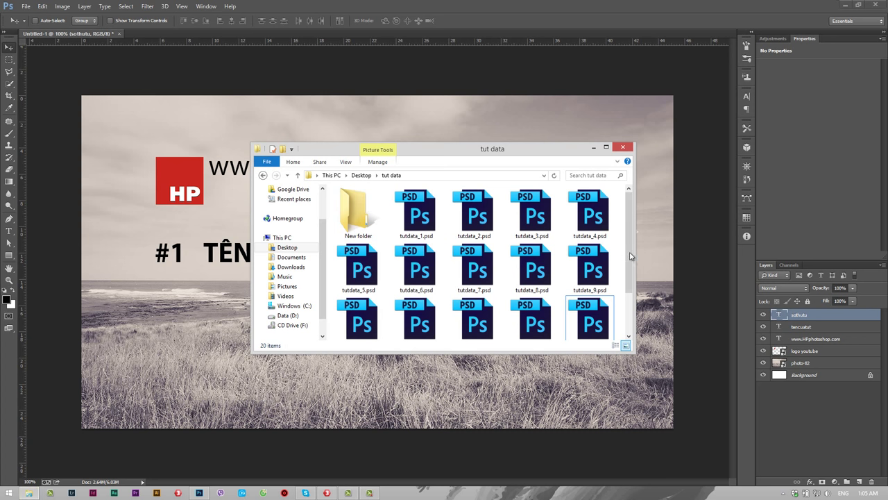
scroll(590, 305, down, 2)
double_click(590, 318)
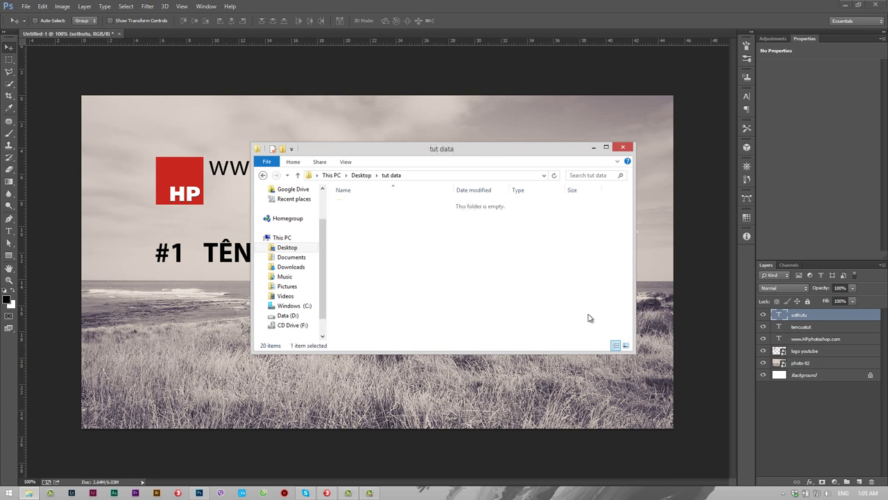
double_click(344, 201)
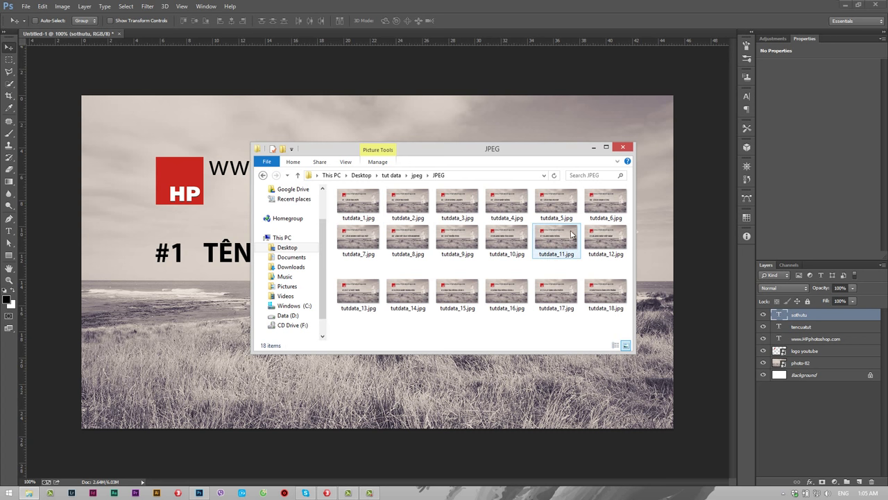
Preview tutdata_1.jpg and the next few converted images in Photo Viewer, then close it.
double_click(359, 202)
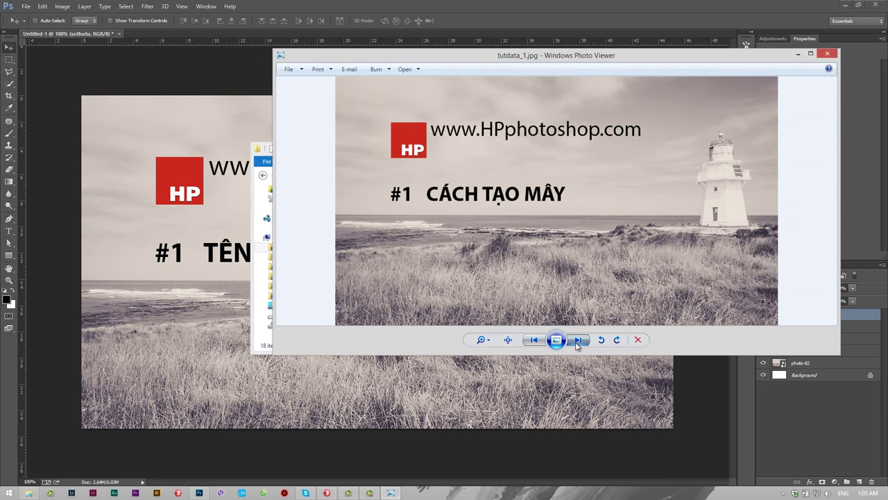
click(578, 340)
click(577, 340)
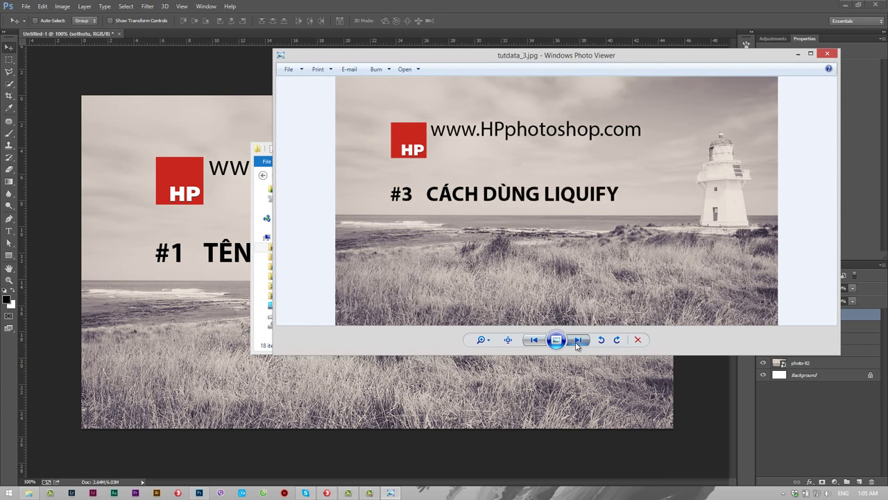
click(578, 340)
click(578, 340)
click(577, 340)
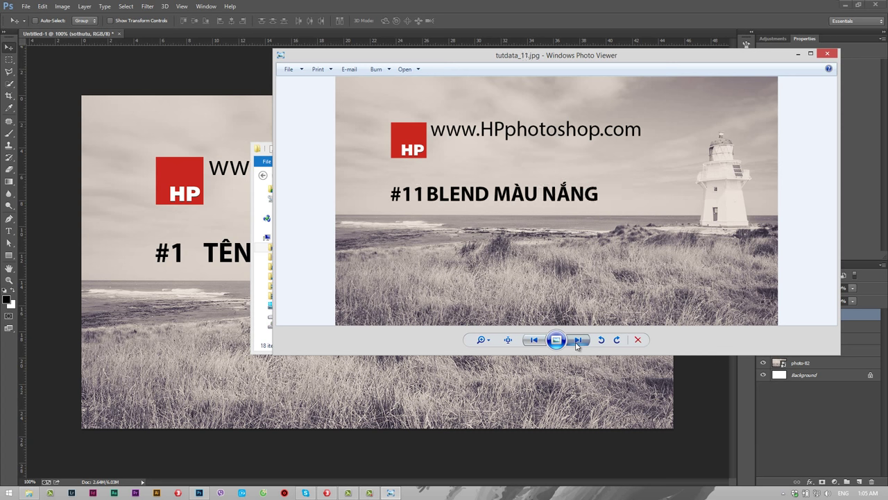
click(827, 53)
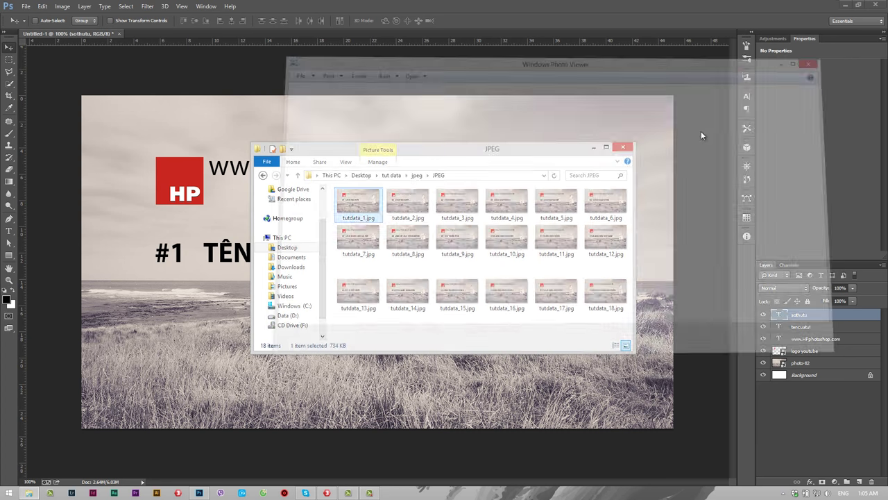
click(559, 292)
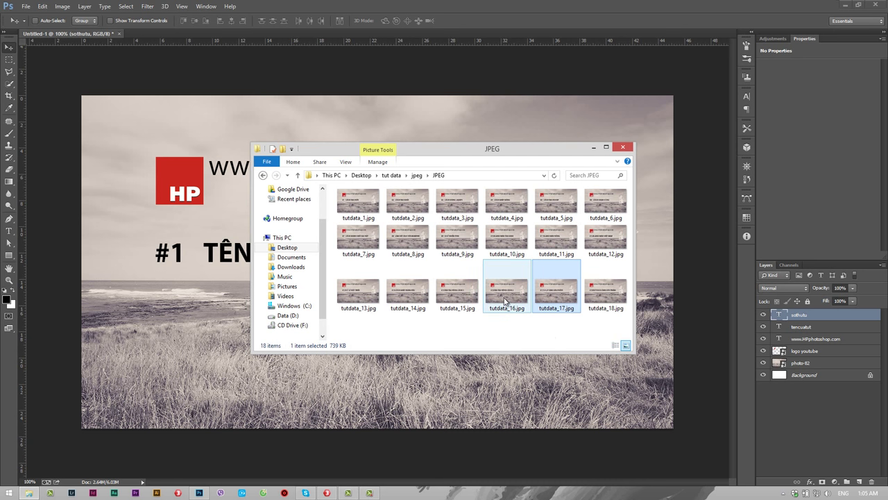
mouse_move(506, 293)
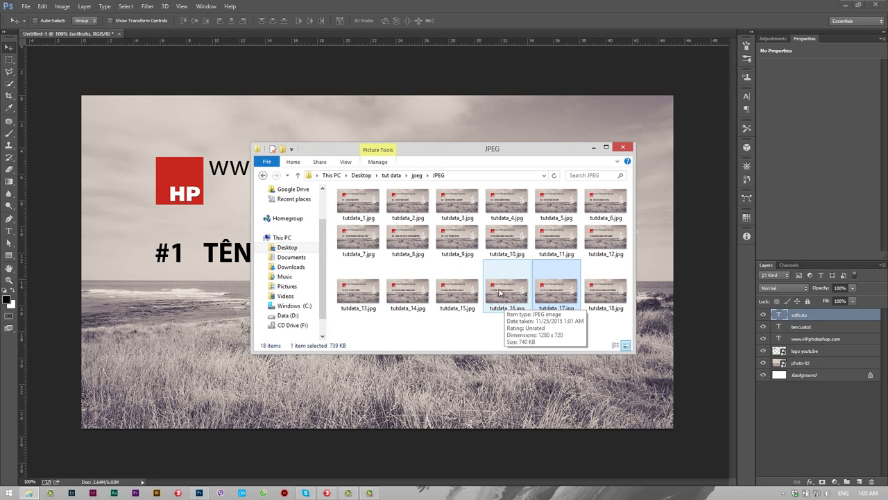
mouse_move(494, 148)
mouse_down()
mouse_move(555, 217)
mouse_move(529, 162)
mouse_up()
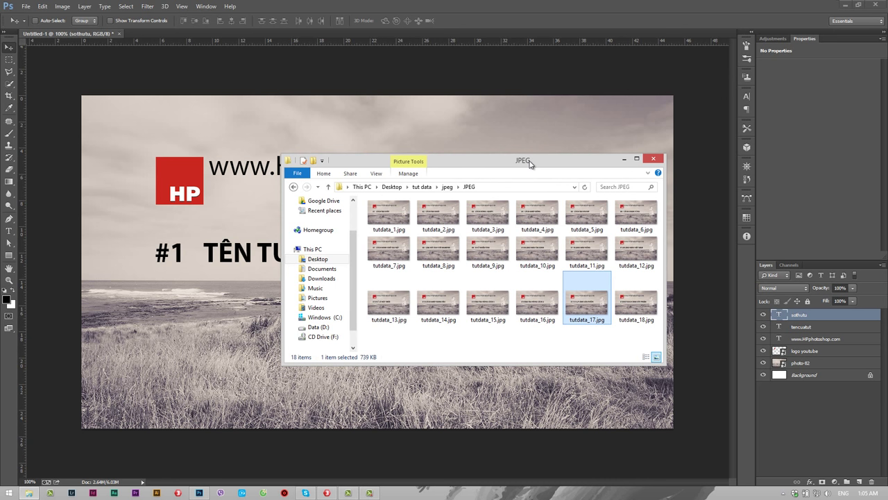